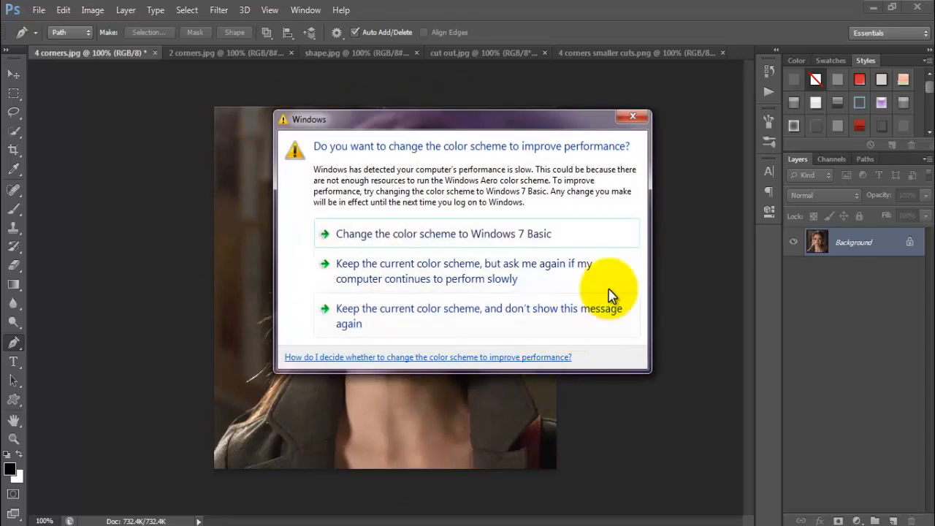
Step: Dismiss the Windows color scheme prompt and add a new empty layer above the Background
{"action": "left_click", "coordinate": [632, 118]}
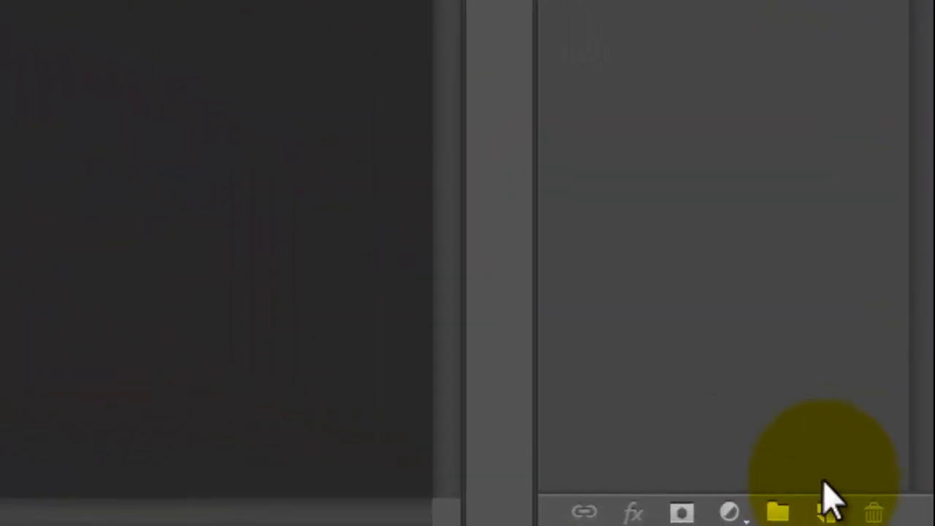
{"action": "left_click", "coordinate": [828, 511]}
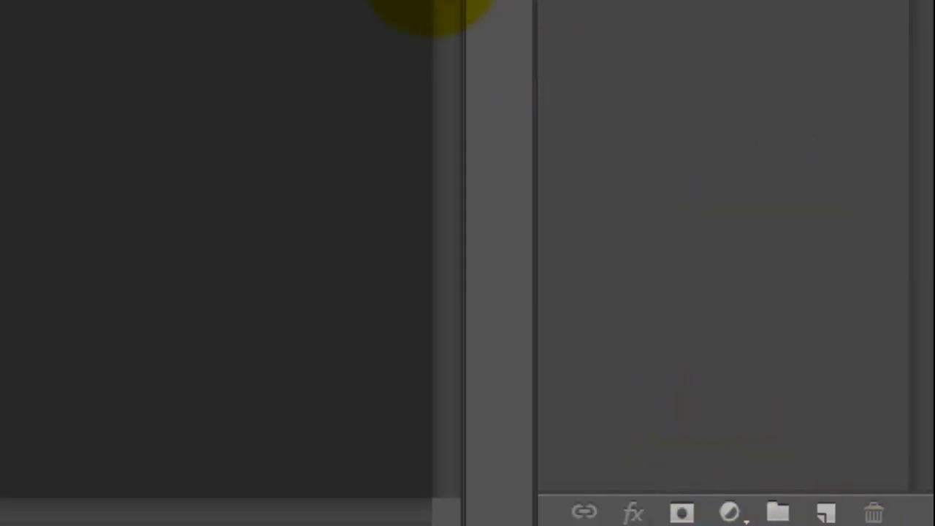
{"action": "left_click", "coordinate": [829, 513]}
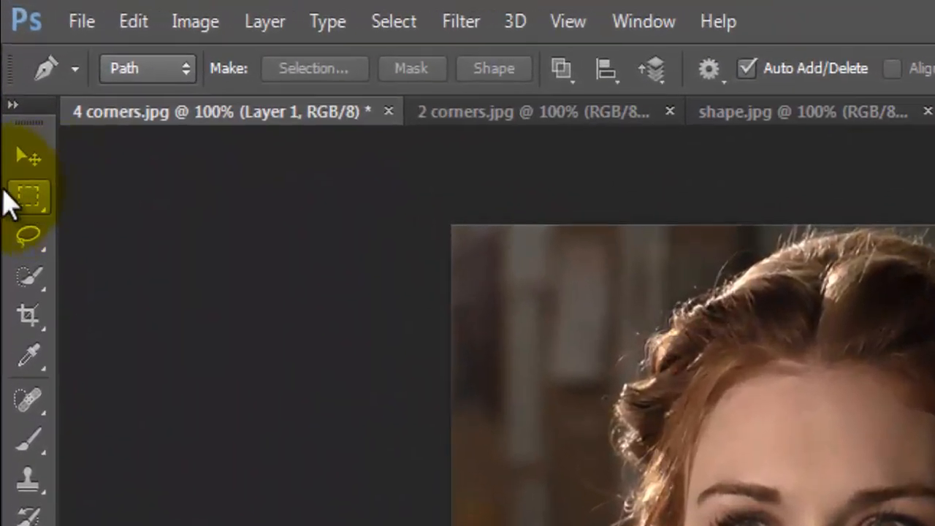
Step: Draw an elliptical marquee selection spanning the whole portrait image from corner to corner
{"action": "left_click", "coordinate": [32, 196]}
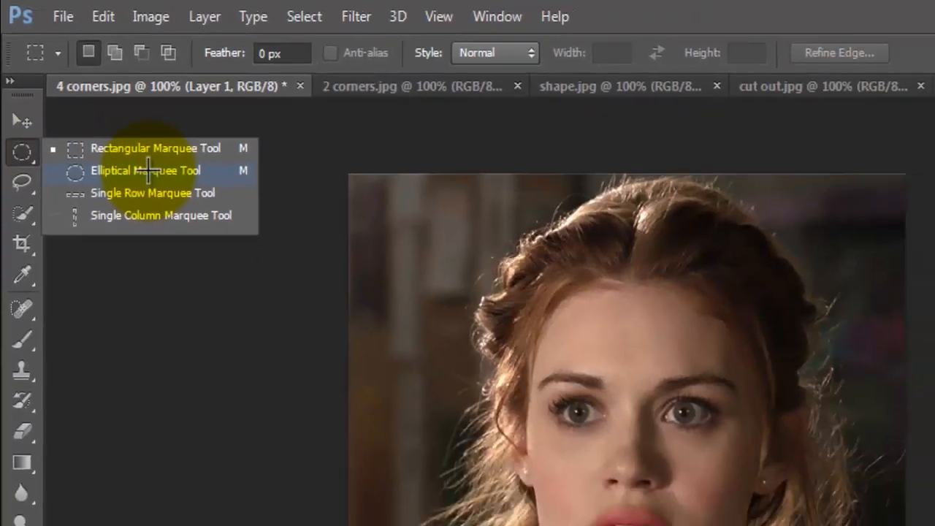
{"action": "left_click", "coordinate": [192, 223]}
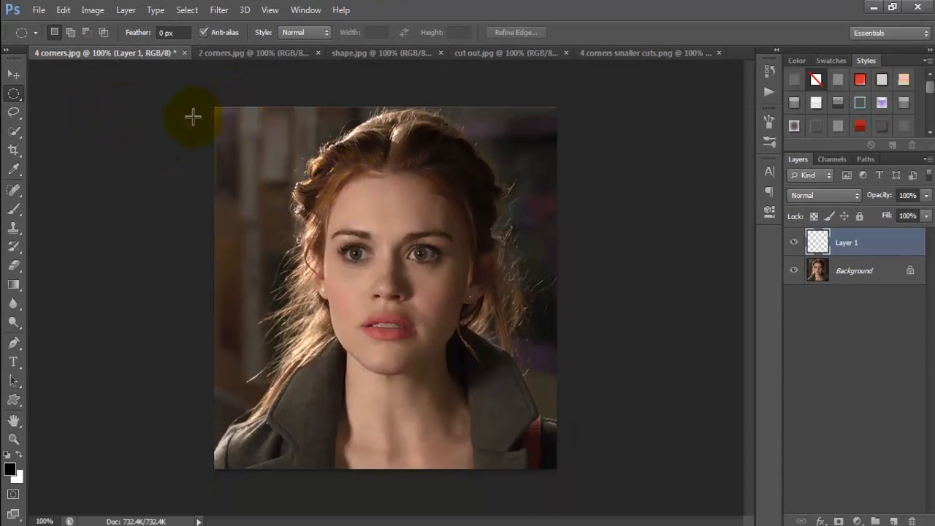
{"action": "left_click_drag", "start_coordinate": [213, 109], "coordinate": [554, 468]}
{"action": "key", "text": "shift"}
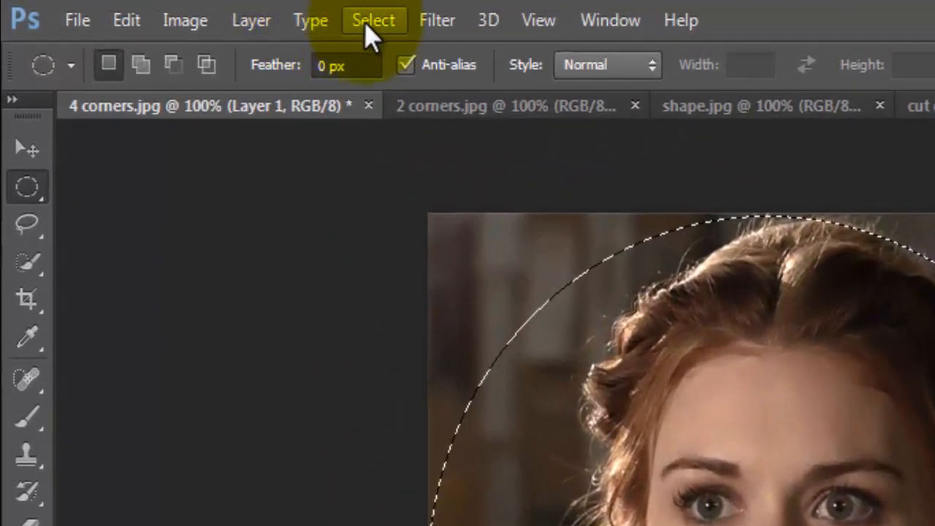
Step: Transform the elliptical selection to about 100.6% width and height so it touches all four canvas edges, and apply it
{"action": "left_click", "coordinate": [314, 19]}
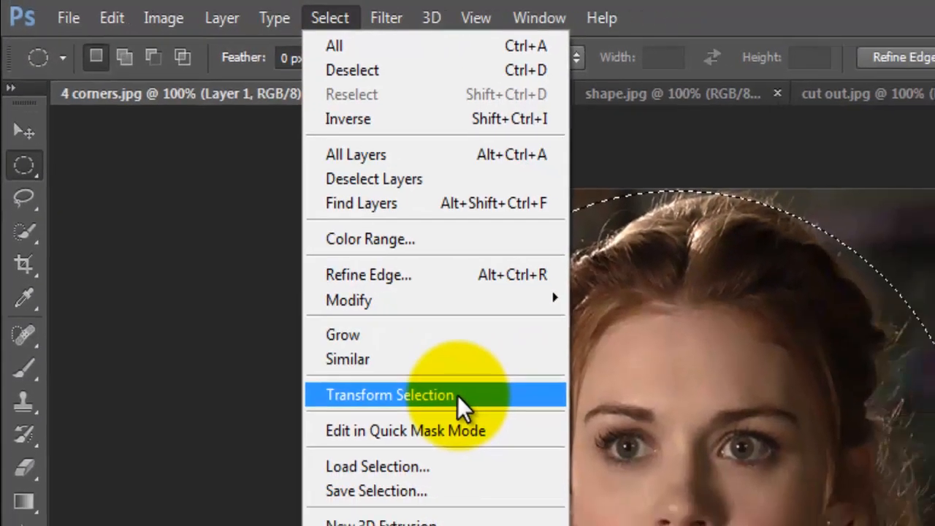
{"action": "left_click", "coordinate": [520, 448]}
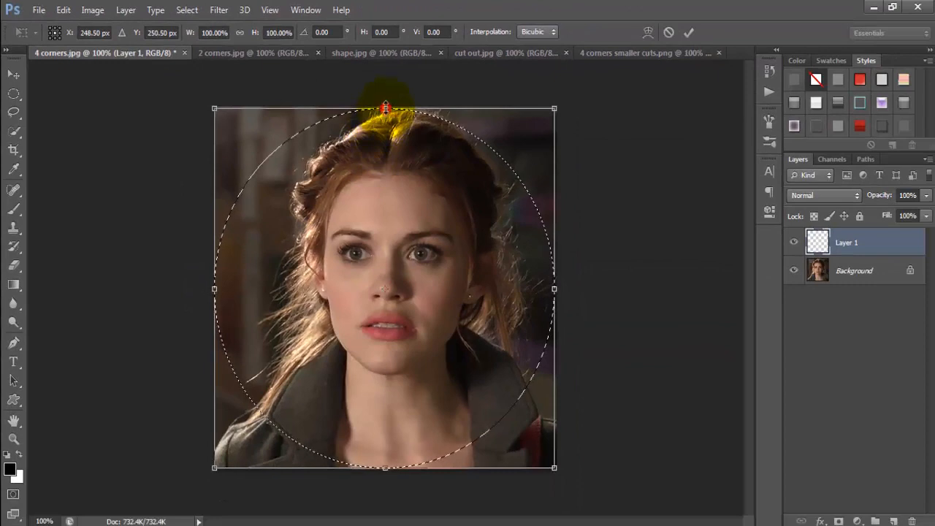
{"action": "left_click_drag", "start_coordinate": [386, 108], "coordinate": [385, 107]}
{"action": "mouse_move", "coordinate": [556, 288]}
{"action": "left_mouse_down"}
{"action": "mouse_move", "coordinate": [569, 286]}
{"action": "mouse_move", "coordinate": [556, 288]}
{"action": "left_mouse_up"}
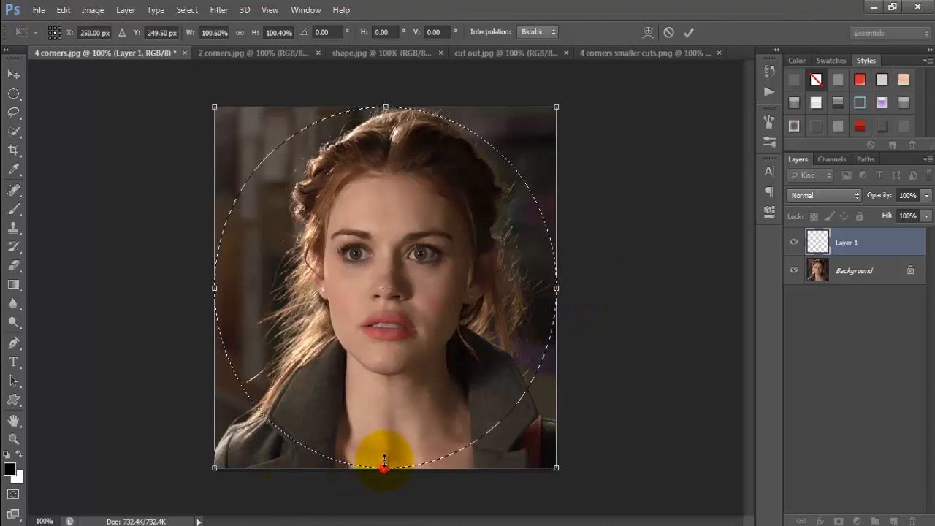
{"action": "left_click_drag", "start_coordinate": [384, 463], "coordinate": [386, 468]}
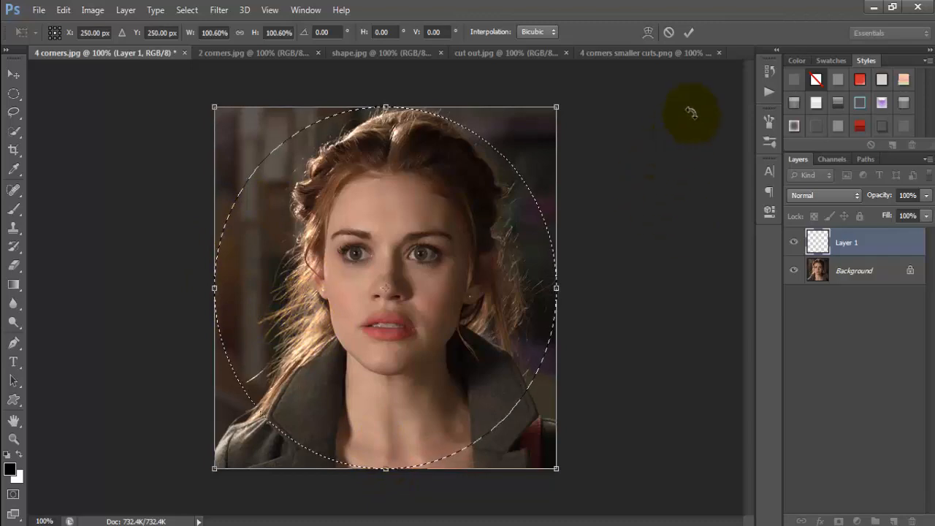
{"action": "left_click", "coordinate": [689, 31]}
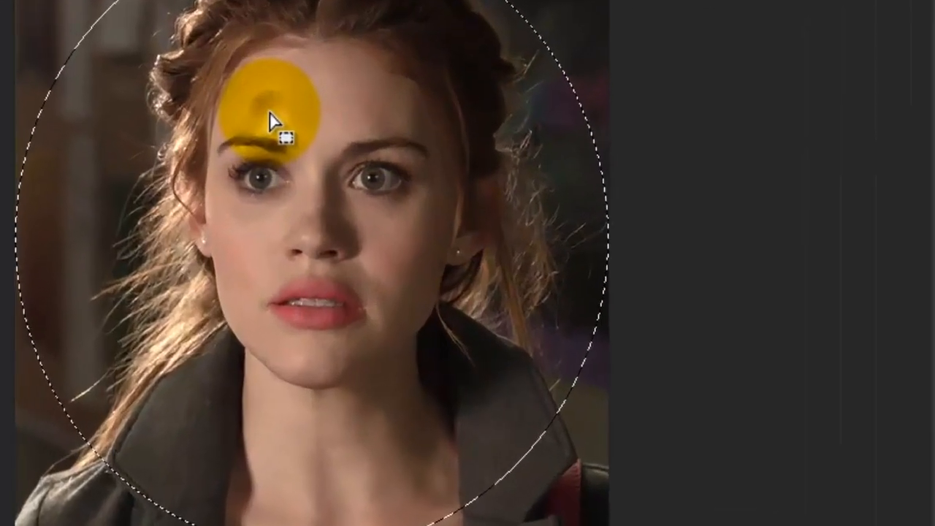
Step: Invert the elliptical selection and fill the corners outside it with white at 100% opacity, clearing the selection when done
{"action": "right_click", "coordinate": [259, 103]}
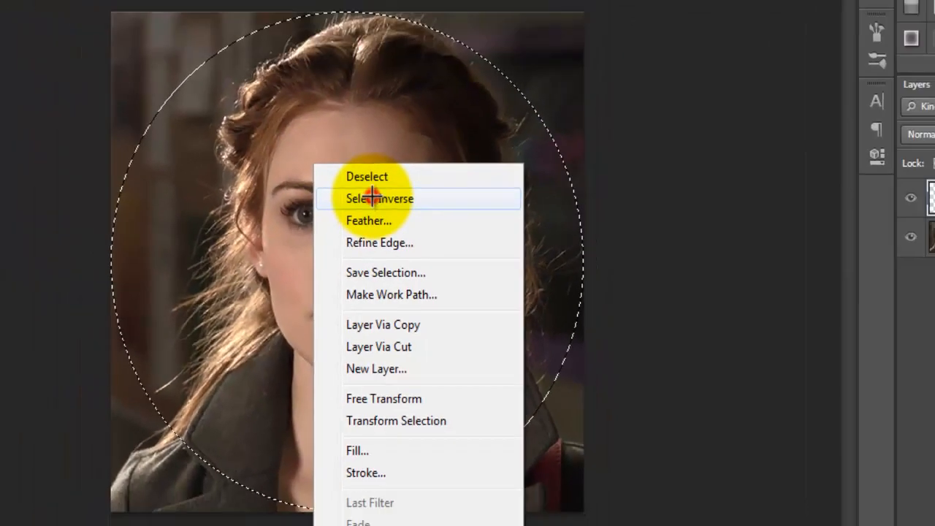
{"action": "left_click", "coordinate": [373, 198]}
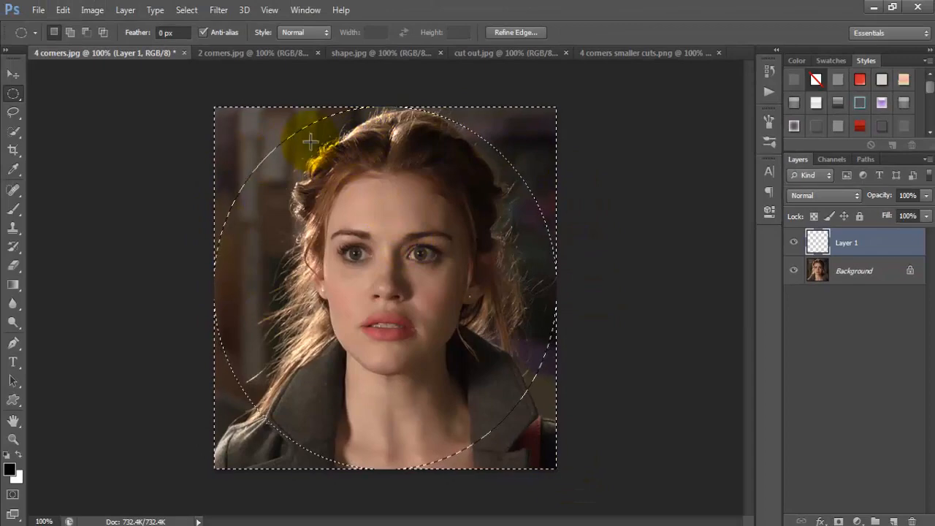
{"action": "left_click", "coordinate": [63, 10]}
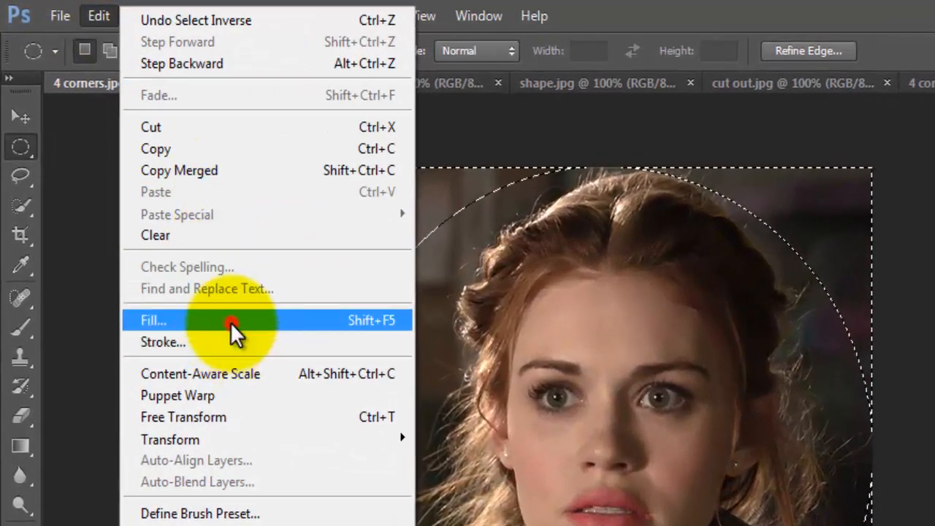
{"action": "left_click", "coordinate": [232, 322]}
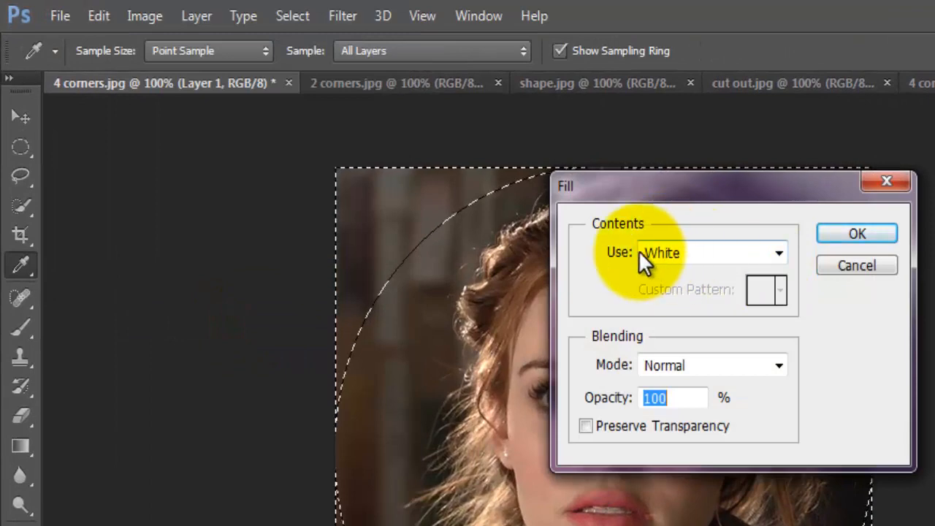
{"action": "left_click", "coordinate": [853, 235]}
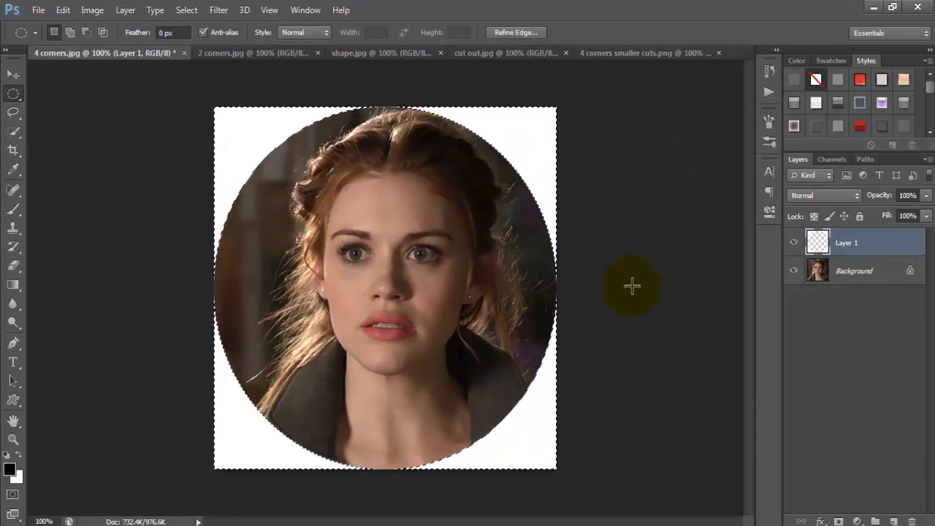
{"action": "key", "text": "ctrl+d"}
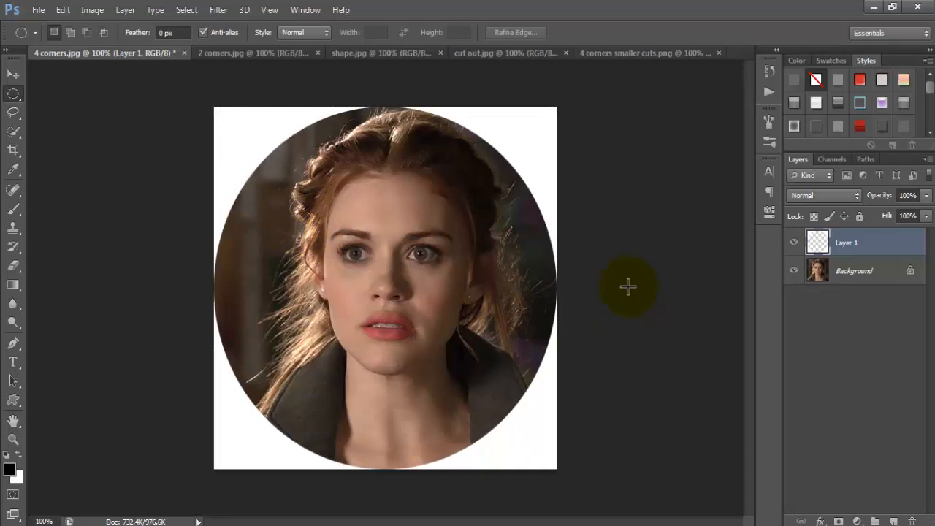
Step: Hide Layer 1 and draw a small round elliptical selection near the image's upper-left corner
{"action": "left_click", "coordinate": [796, 248]}
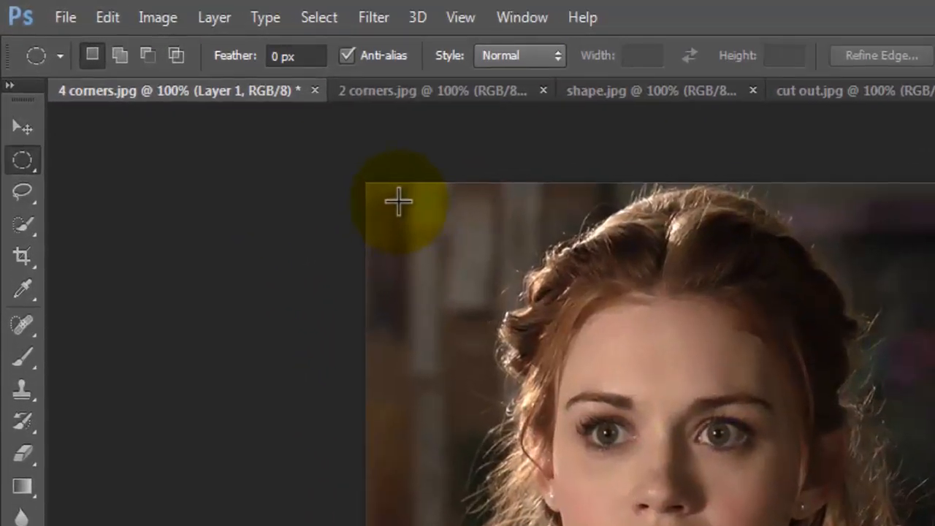
{"action": "left_click_drag", "start_coordinate": [310, 159], "coordinate": [443, 295]}
{"action": "left_click_drag", "start_coordinate": [551, 368], "coordinate": [553, 371]}
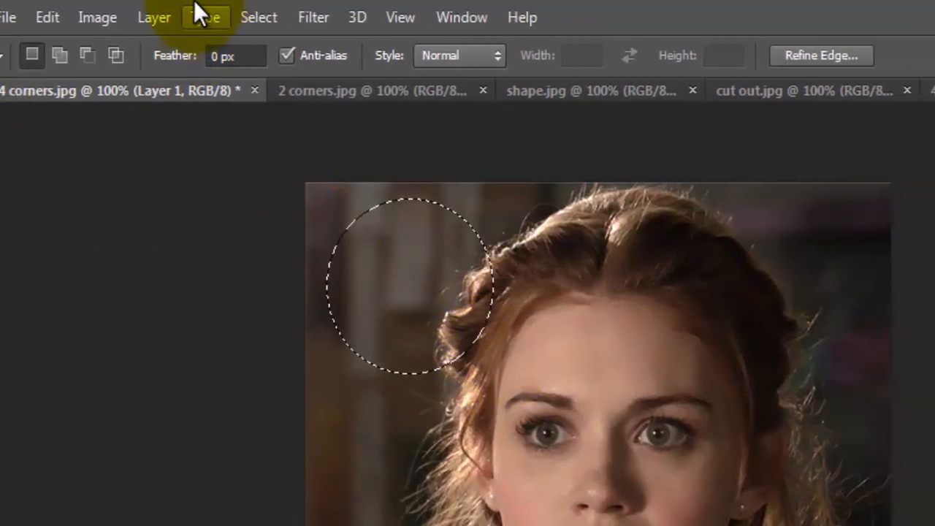
Step: Transform the round selection: move it flush into the image's upper-left corner, enlarge it to about 168.5% width and 153.5% height, and apply
{"action": "left_click", "coordinate": [265, 17]}
{"action": "mouse_move", "coordinate": [171, 17]}
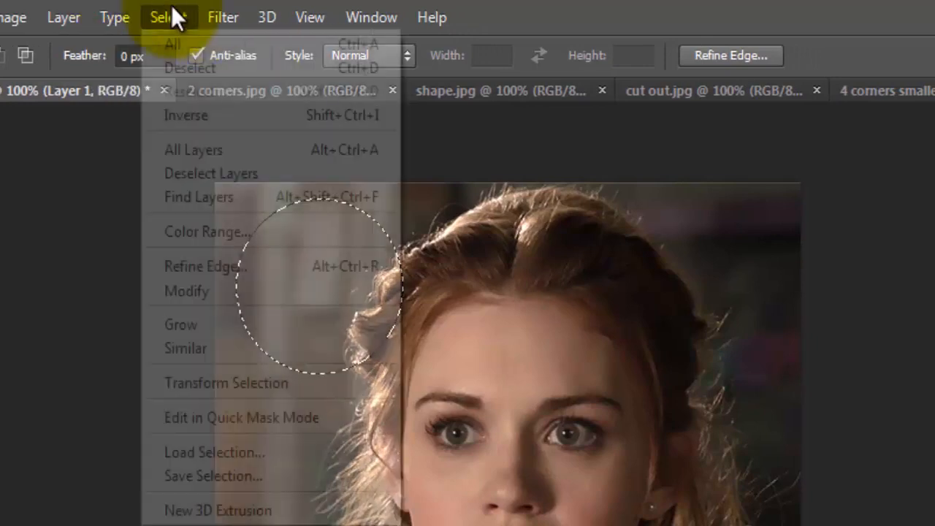
{"action": "left_click", "coordinate": [214, 384]}
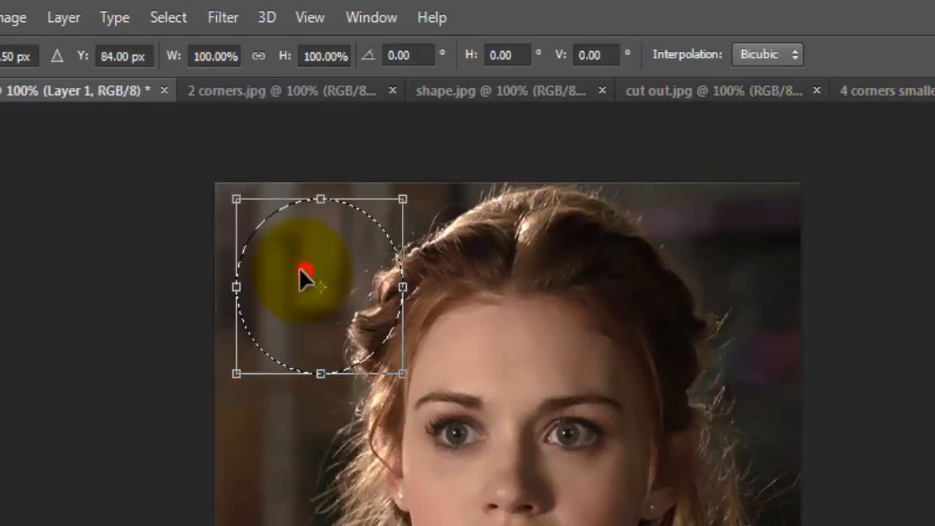
{"action": "left_click_drag", "start_coordinate": [299, 267], "coordinate": [280, 257]}
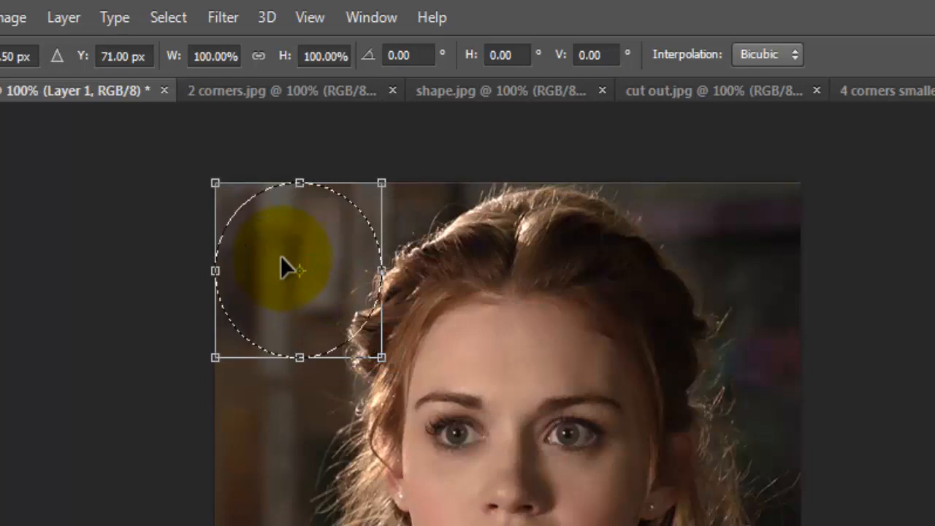
{"action": "left_click_drag", "start_coordinate": [381, 358], "coordinate": [448, 416]}
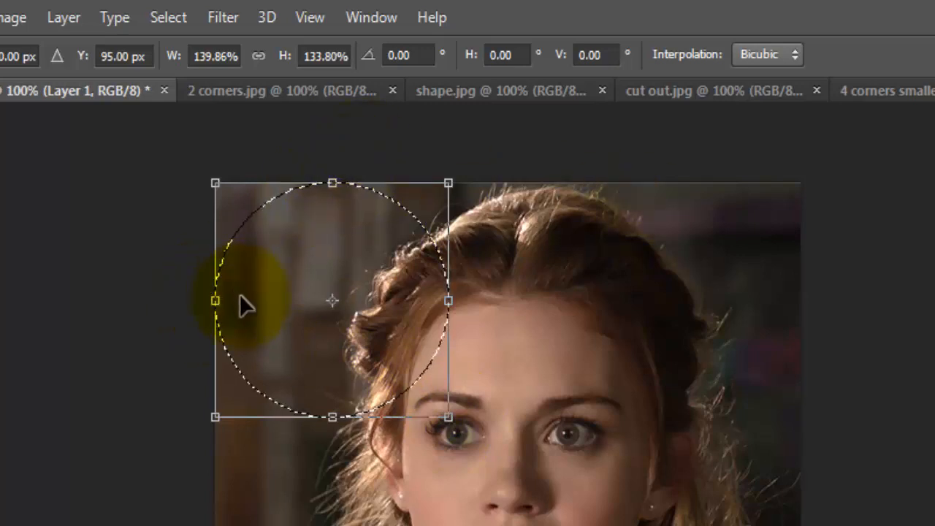
{"action": "left_click_drag", "start_coordinate": [448, 418], "coordinate": [465, 431]}
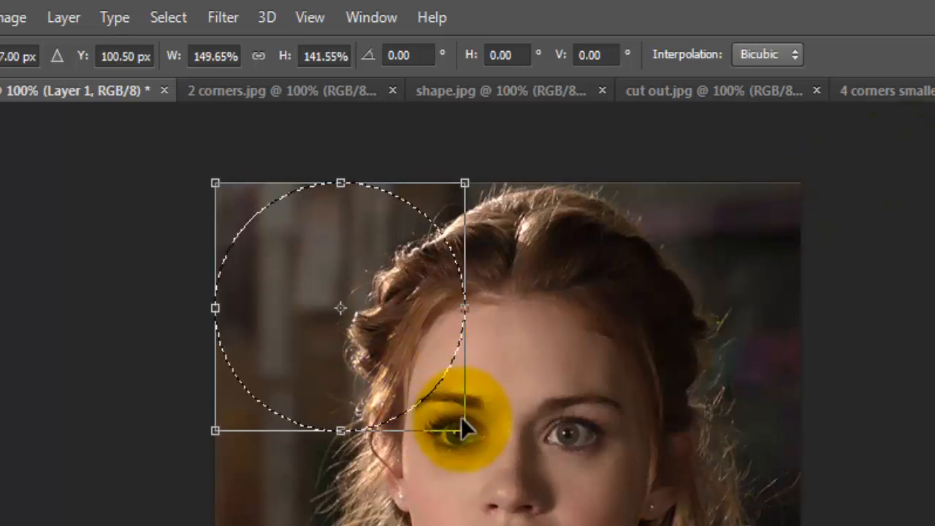
{"action": "left_click_drag", "start_coordinate": [468, 437], "coordinate": [502, 460]}
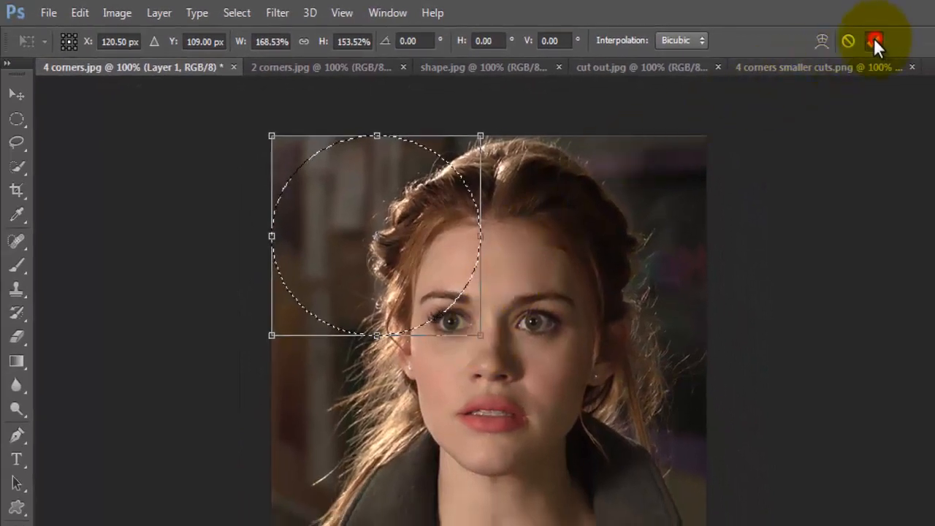
{"action": "left_click", "coordinate": [874, 41]}
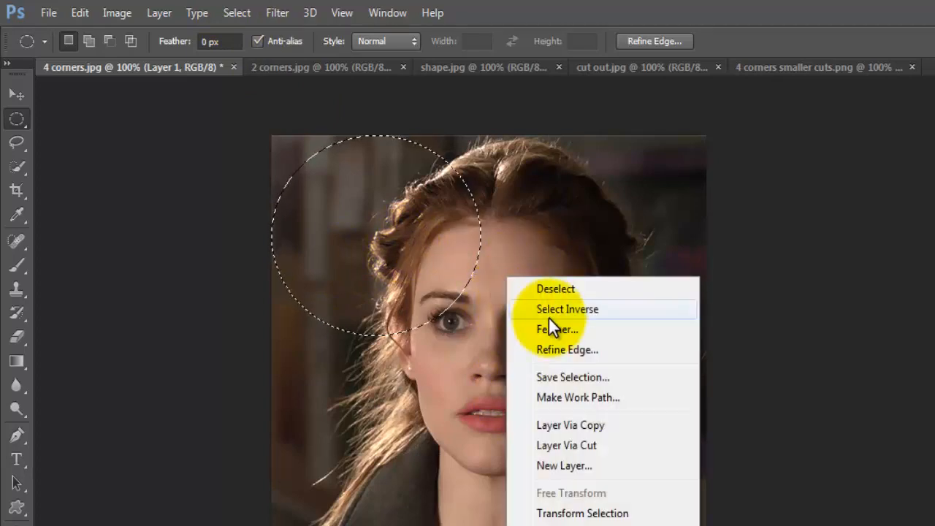
Step: Invert the selection so it covers everything outside the corner circle
{"action": "left_click", "coordinate": [551, 313]}
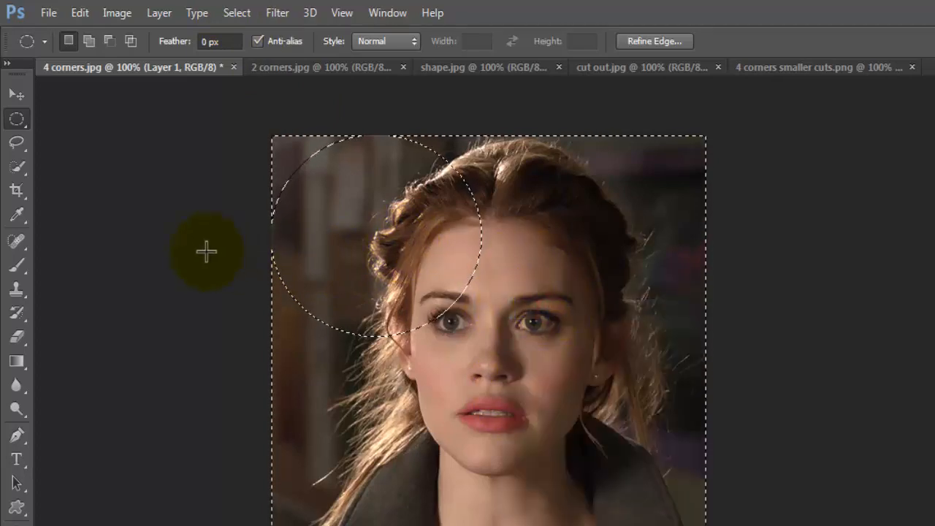
{"action": "left_click", "coordinate": [79, 13]}
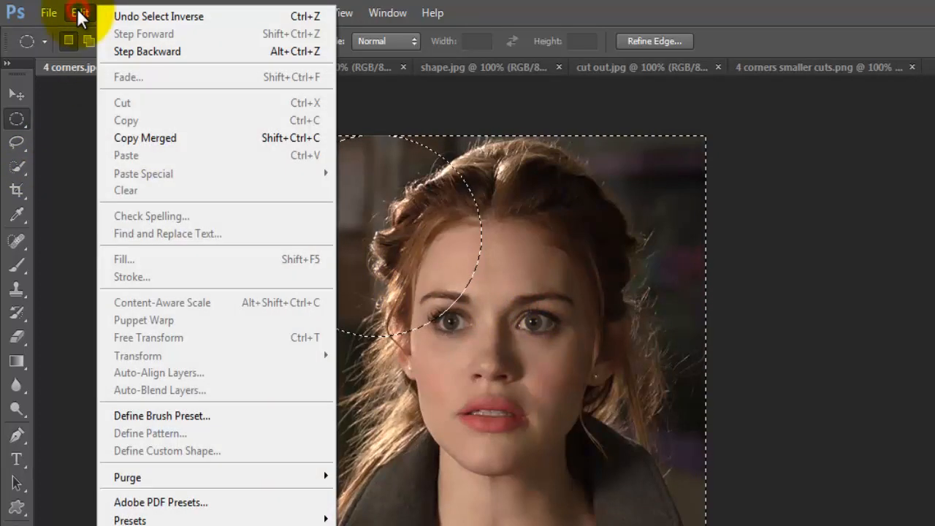
{"action": "key", "text": "Escape"}
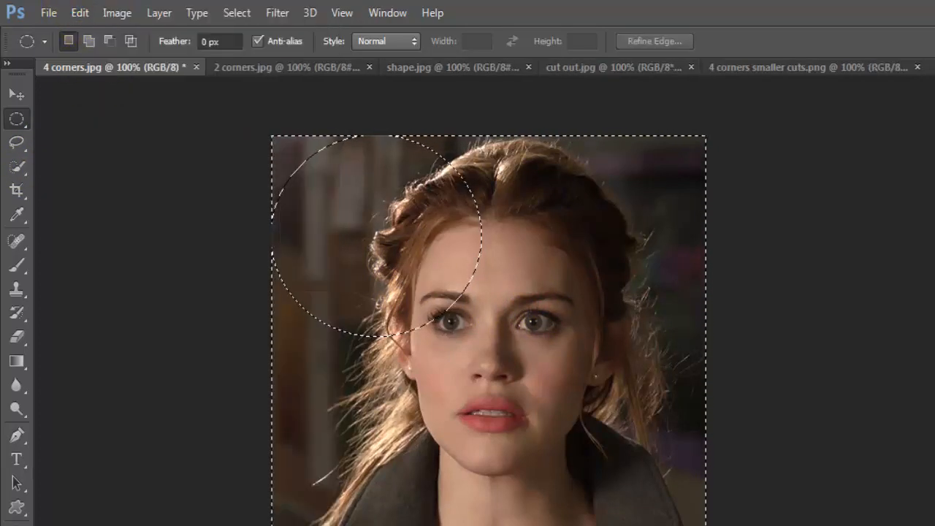
Step: Fill the area outside the corner circle with white on a new layer and clear the selection
{"action": "left_click", "coordinate": [79, 12]}
{"action": "left_click", "coordinate": [192, 258]}
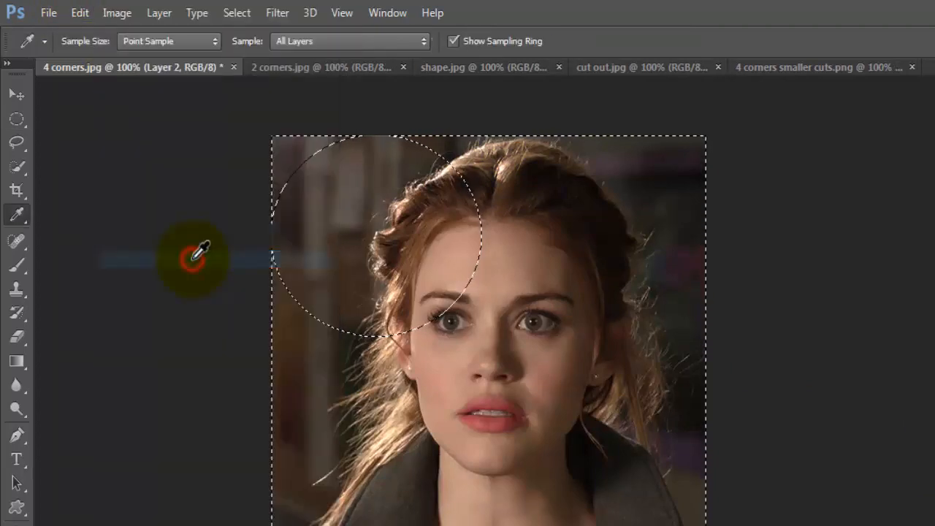
{"action": "left_click", "coordinate": [700, 191]}
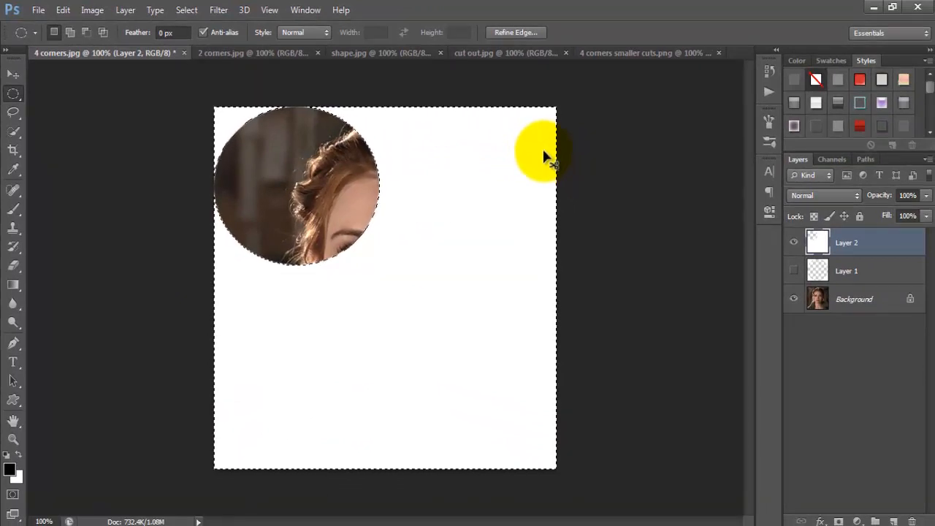
{"action": "key", "text": "ctrl+d"}
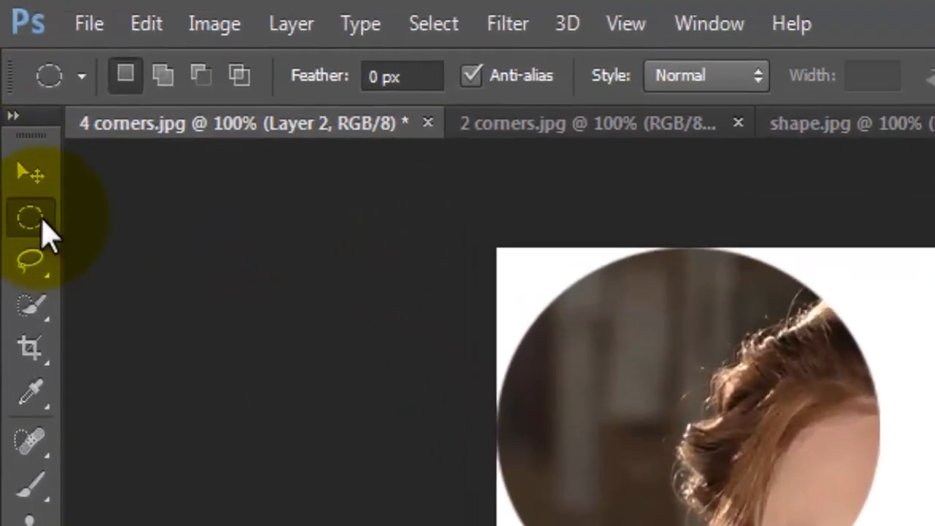
Step: Draw a rectangular marquee selection from the image's lower-right corner to the circle's vertical midline at the upper edge, about 5.25 by 6.94 in
{"action": "right_click", "coordinate": [15, 94]}
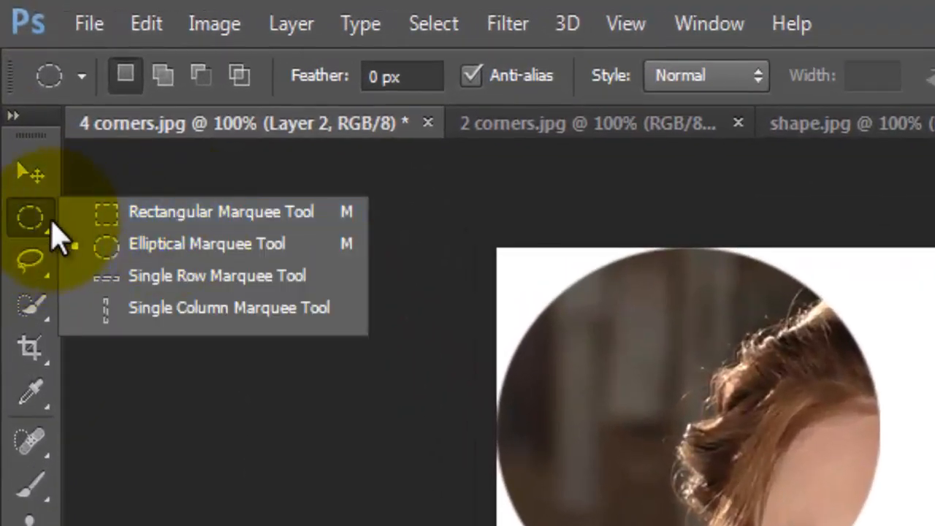
{"action": "left_click", "coordinate": [223, 213]}
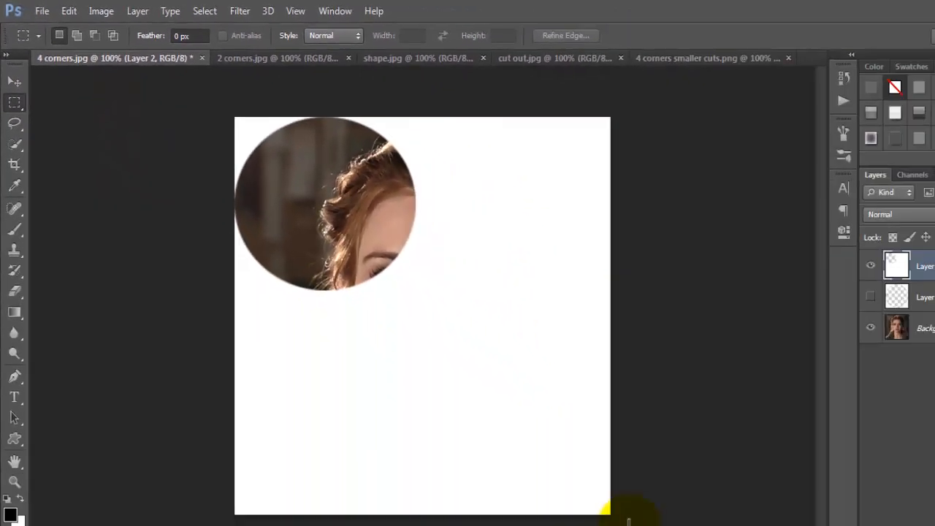
{"action": "left_click_drag", "start_coordinate": [627, 523], "coordinate": [325, 92]}
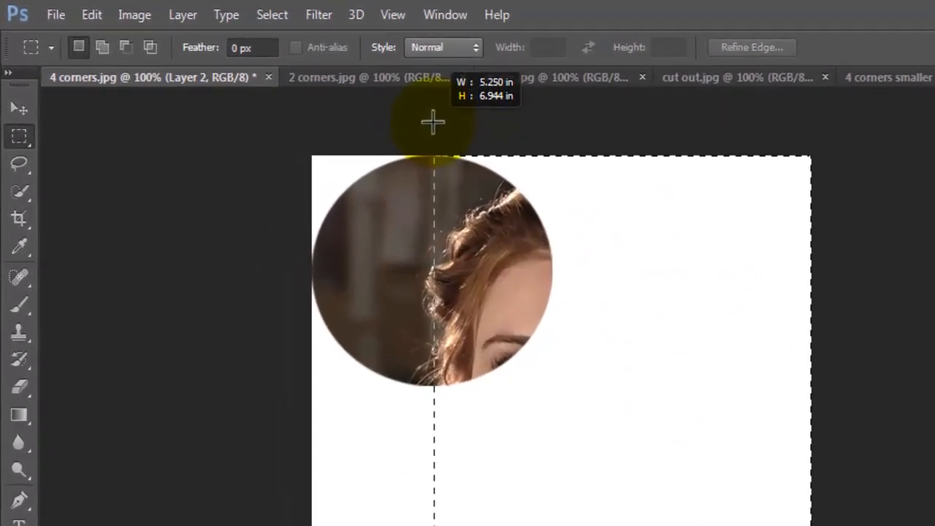
Step: Delete the white fill within the marquee covering everything right of the circle's vertical midline, and clear the selection
{"action": "left_click_drag", "start_coordinate": [433, 123], "coordinate": [469, 132]}
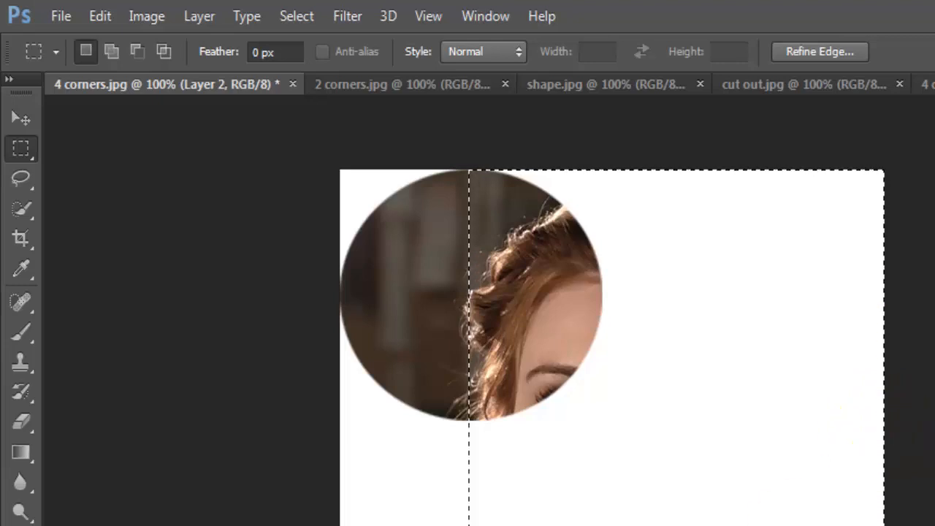
{"action": "key", "text": "Delete"}
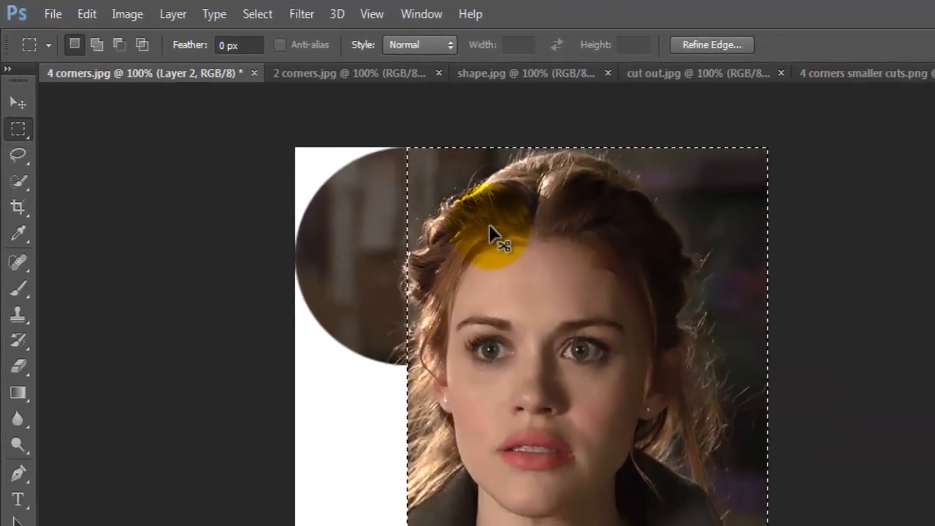
{"action": "key", "text": "ctrl+d"}
Step: Select the remaining area below the circle's horizontal midline, delete its white fill and clear the selection, leaving only the upper-left corner piece
{"action": "left_click_drag", "start_coordinate": [339, 513], "coordinate": [199, 197]}
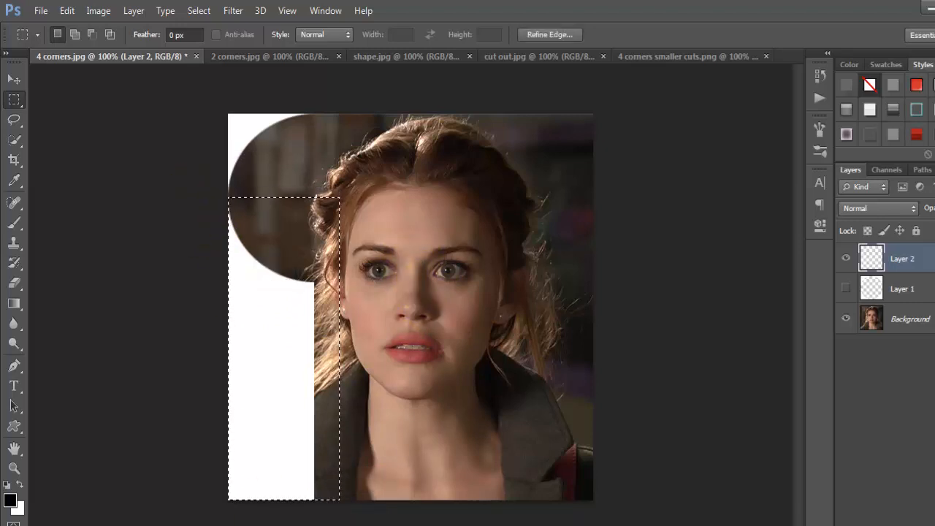
{"action": "key", "text": "Delete"}
{"action": "key", "text": "ctrl+d"}
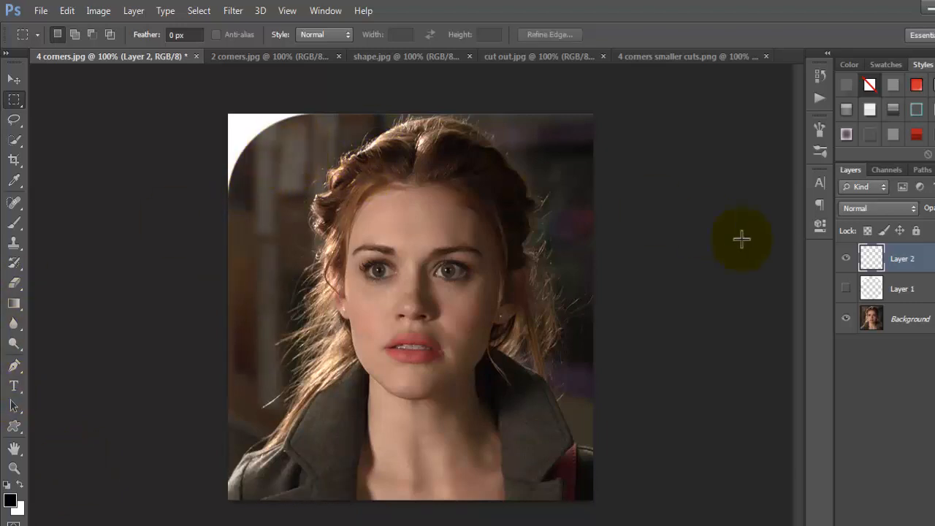
Step: Duplicate Layer 2 within the same document and flip the copy horizontally
{"action": "right_click", "coordinate": [923, 260]}
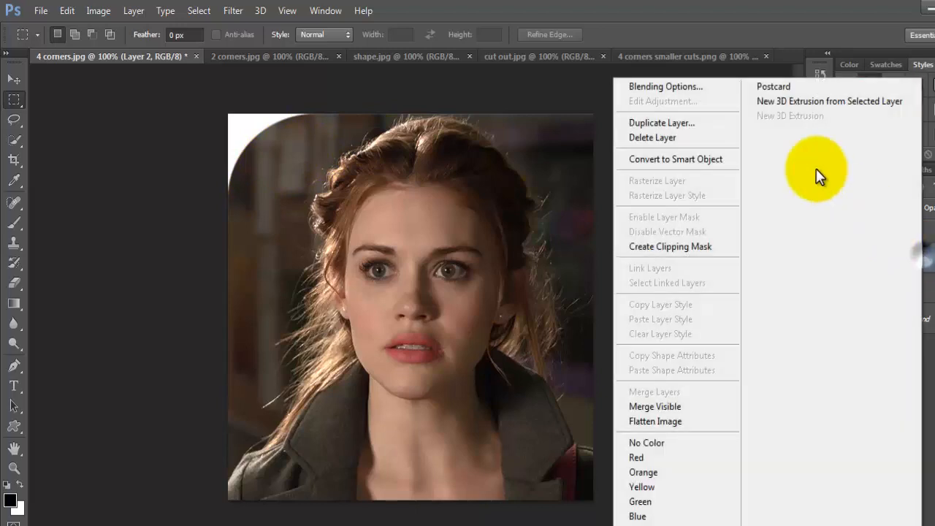
{"action": "left_click", "coordinate": [676, 125]}
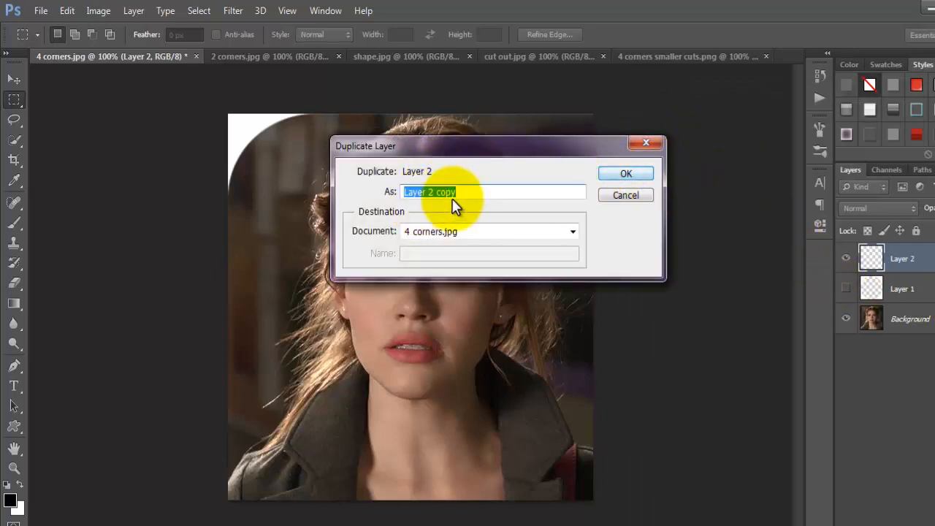
{"action": "left_click", "coordinate": [610, 173]}
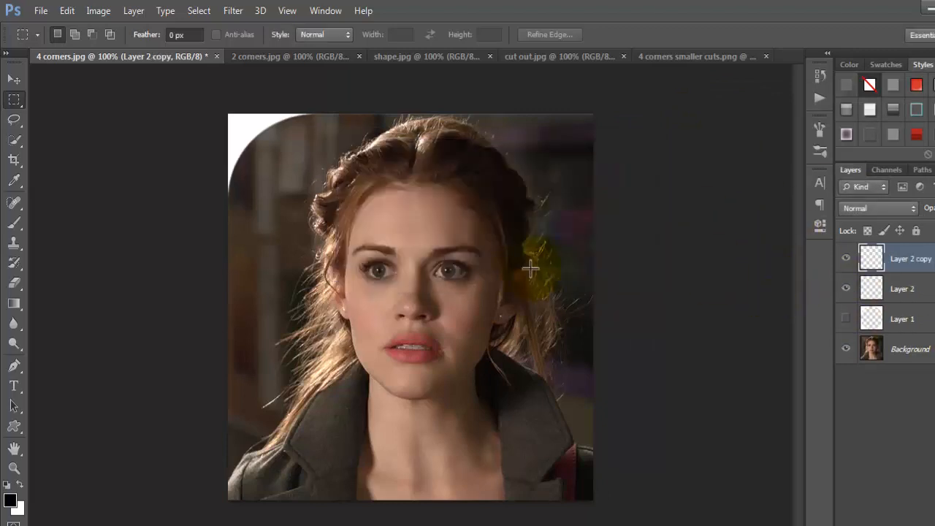
{"action": "left_click", "coordinate": [67, 14]}
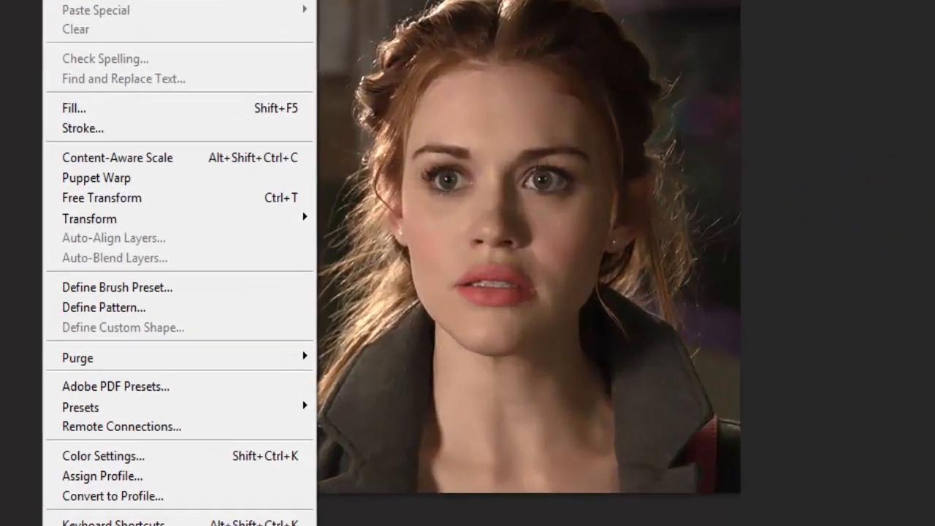
{"action": "mouse_move", "coordinate": [176, 300]}
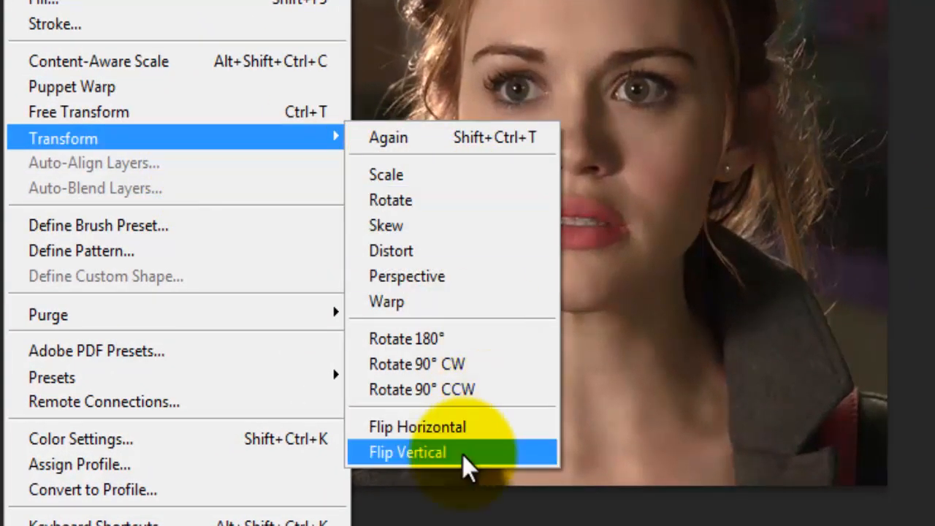
{"action": "left_click", "coordinate": [452, 427]}
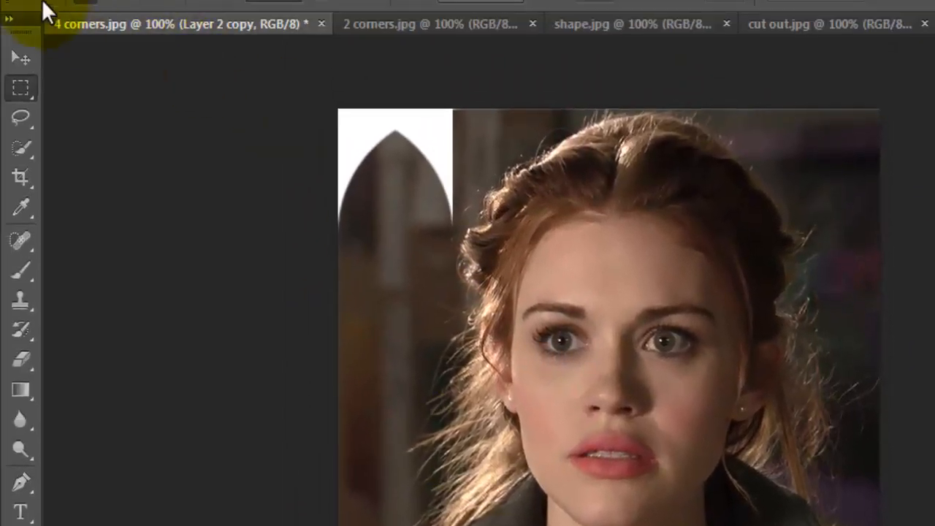
Step: Move the flipped corner copy across to sit flush in the image's upper-right corner
{"action": "left_click", "coordinate": [20, 54]}
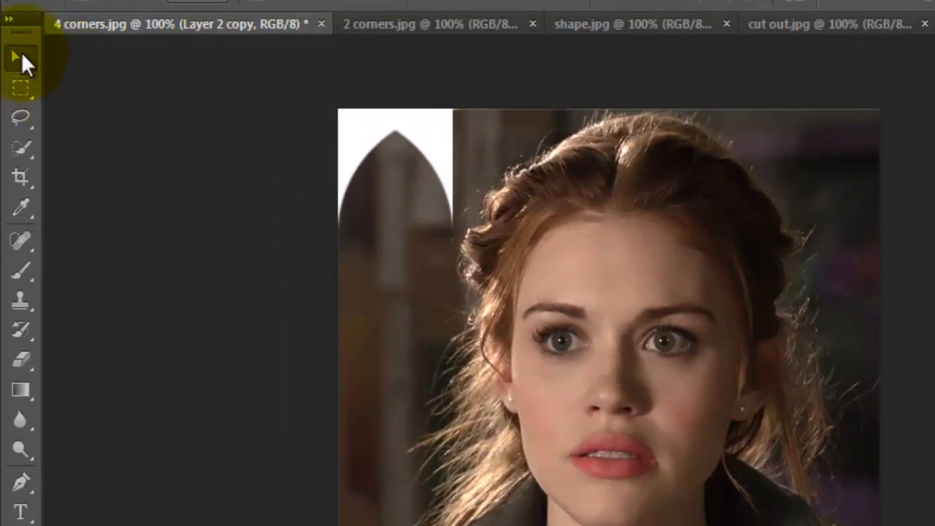
{"action": "left_click", "coordinate": [27, 111]}
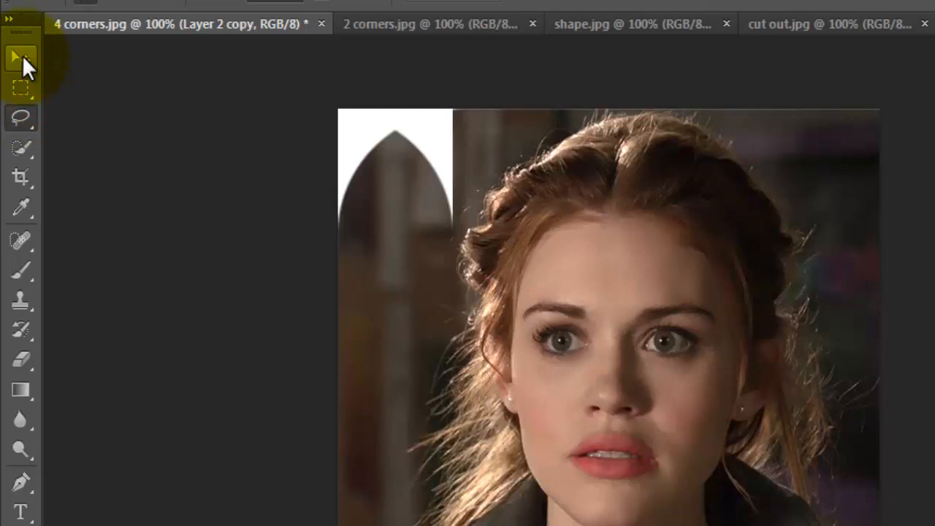
{"action": "left_click", "coordinate": [22, 58]}
{"action": "left_click", "coordinate": [409, 131]}
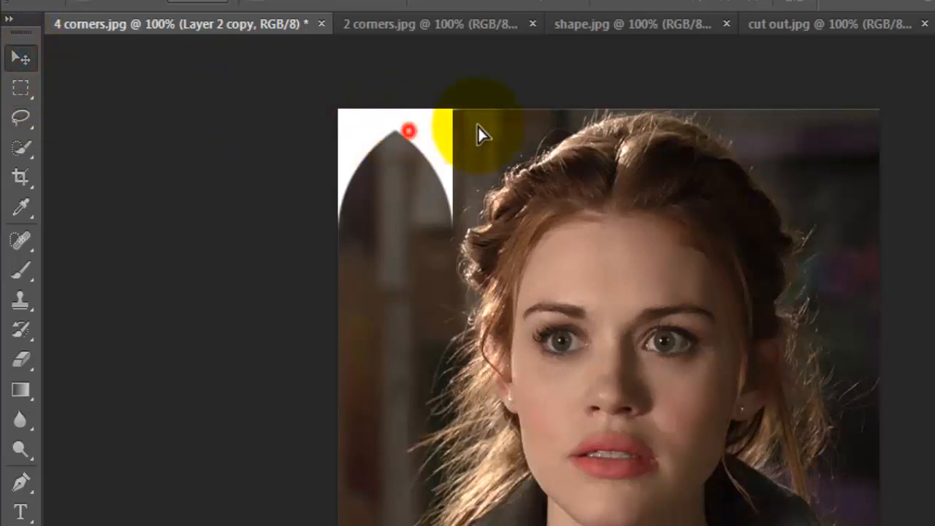
{"action": "left_click_drag", "start_coordinate": [479, 134], "coordinate": [845, 132]}
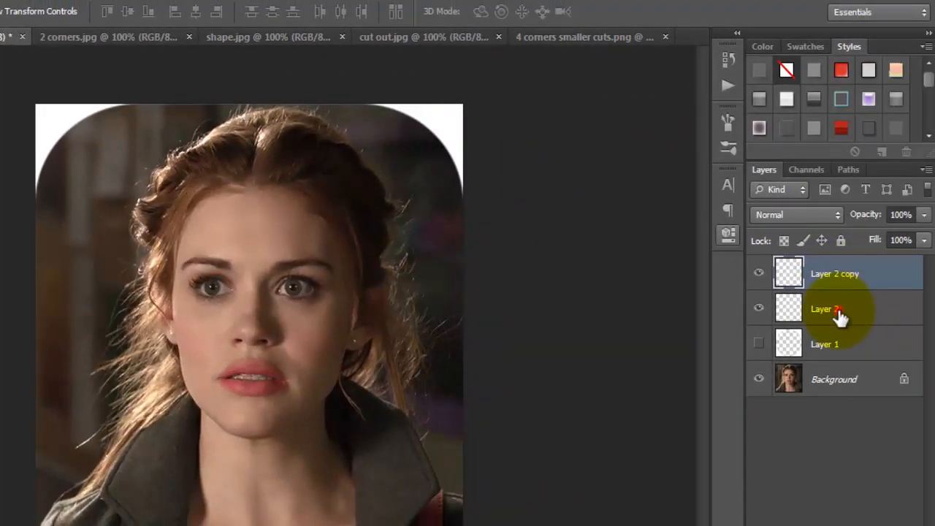
Step: Select Layer 2 and Layer 2 copy together and duplicate both in the 4 corners.jpg document
{"action": "left_click", "coordinate": [840, 313], "text": "shift"}
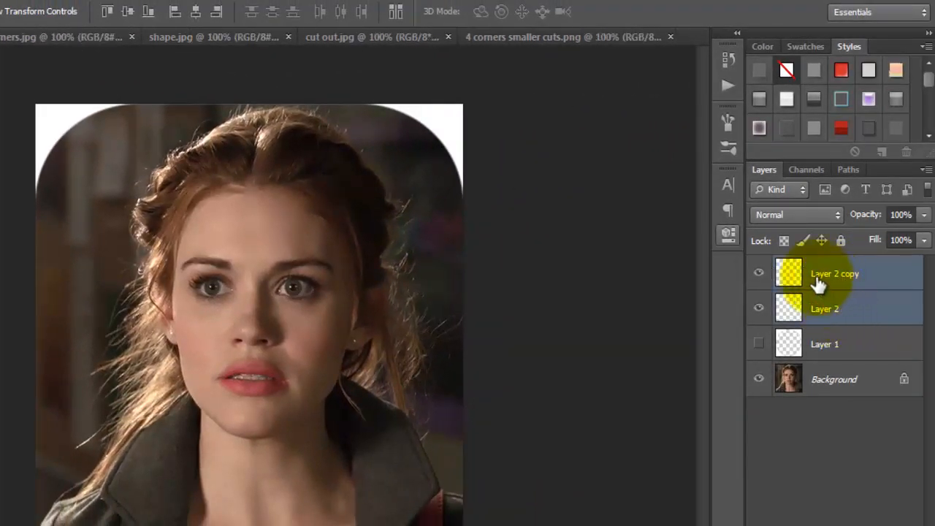
{"action": "right_click", "coordinate": [833, 274]}
{"action": "left_click", "coordinate": [549, 114]}
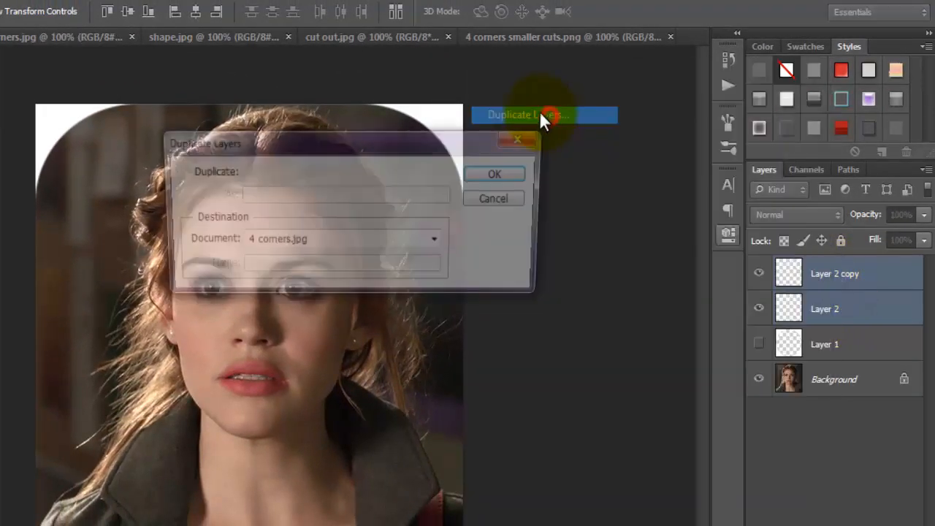
{"action": "left_click", "coordinate": [492, 176]}
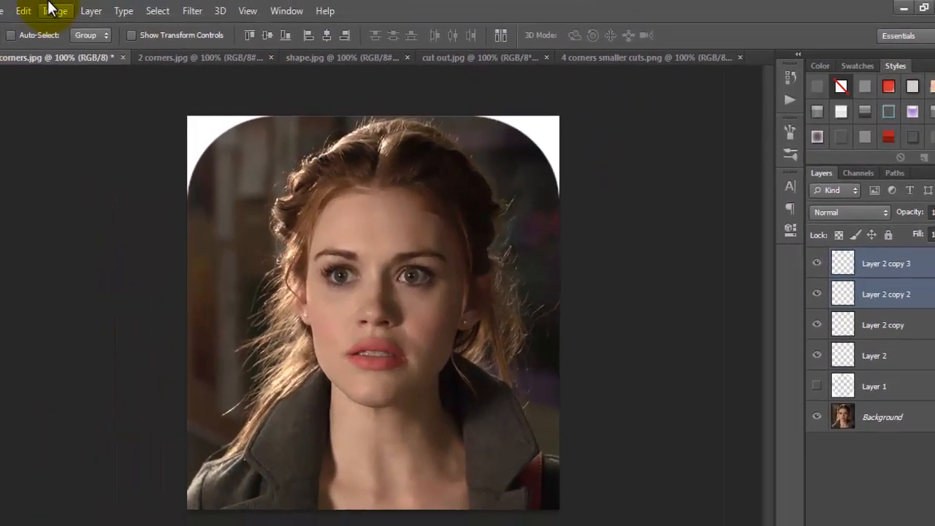
Step: Flip the two duplicated corner layers horizontally and move them slightly down from the original corners
{"action": "left_click", "coordinate": [22, 10]}
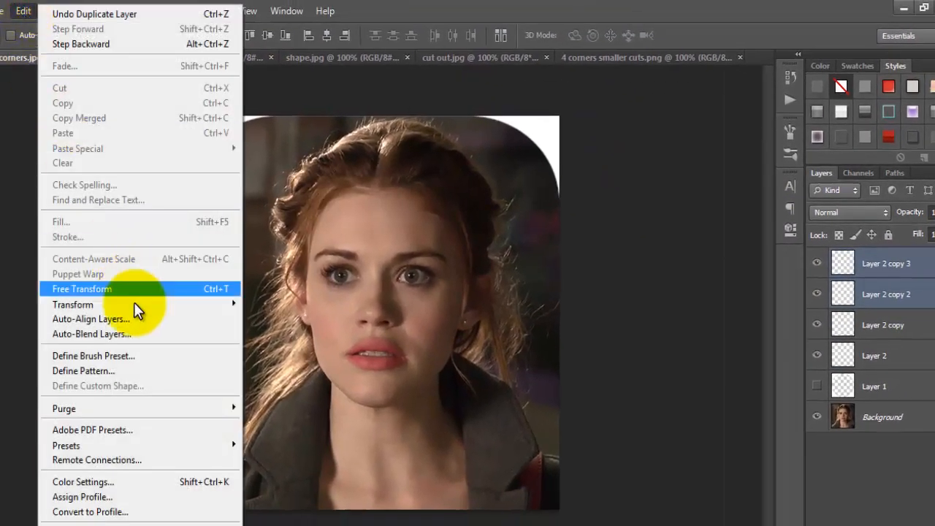
{"action": "mouse_move", "coordinate": [138, 302]}
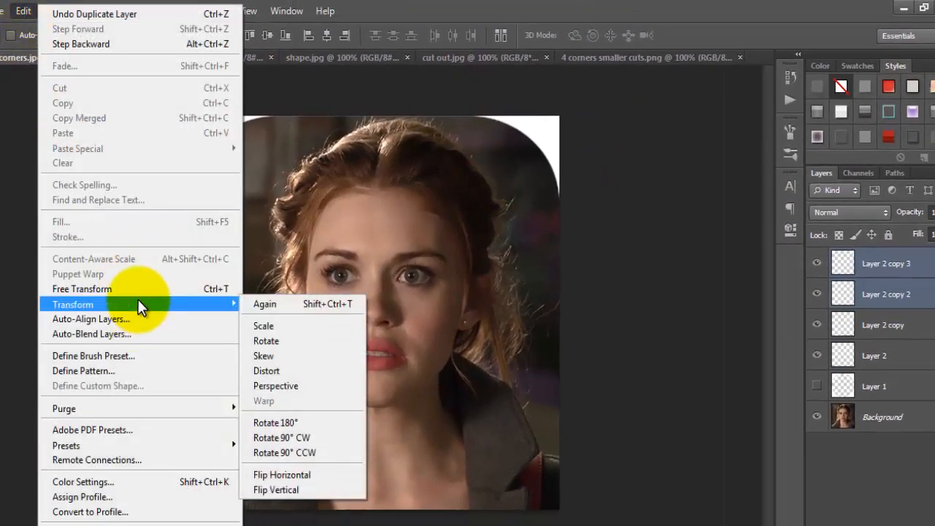
{"action": "left_click", "coordinate": [307, 475]}
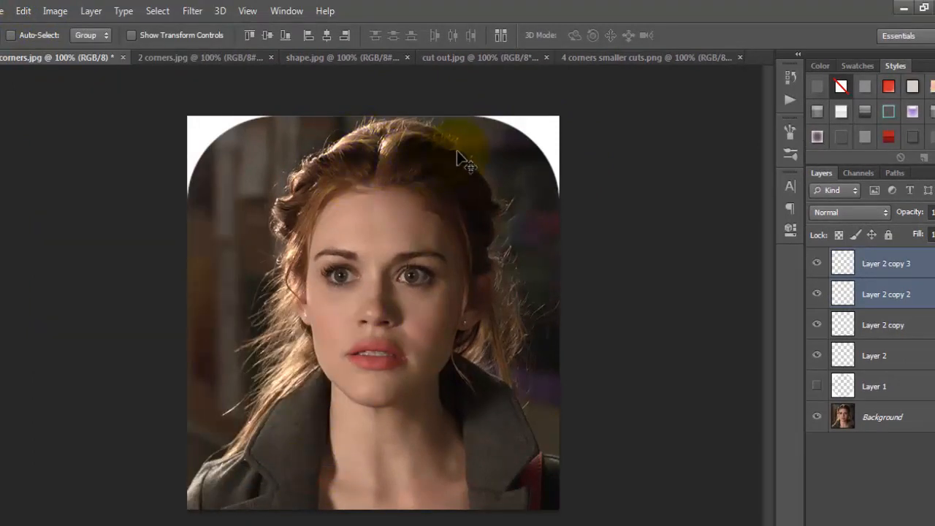
{"action": "left_click_drag", "start_coordinate": [373, 135], "coordinate": [369, 191]}
Step: Flip the two duplicated corner layers vertically and move them flush into the image's lower corners
{"action": "left_click", "coordinate": [24, 11]}
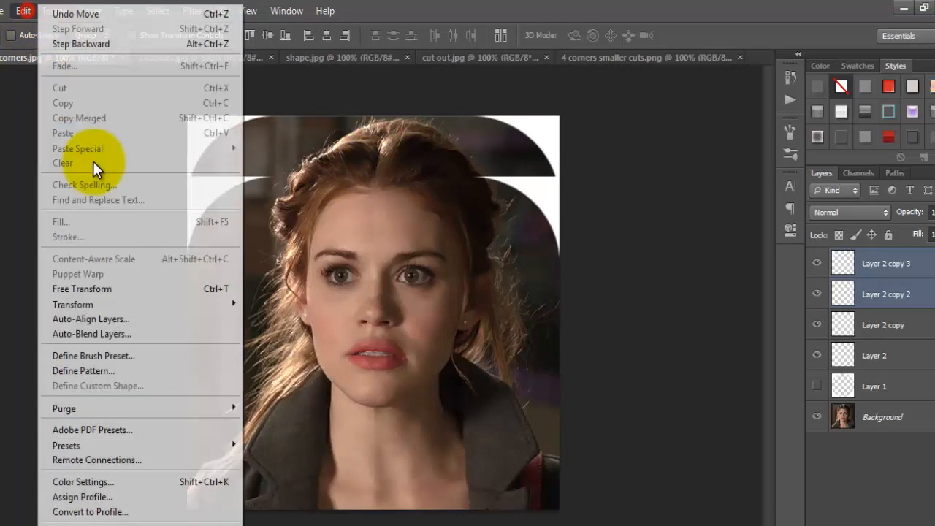
{"action": "mouse_move", "coordinate": [137, 307]}
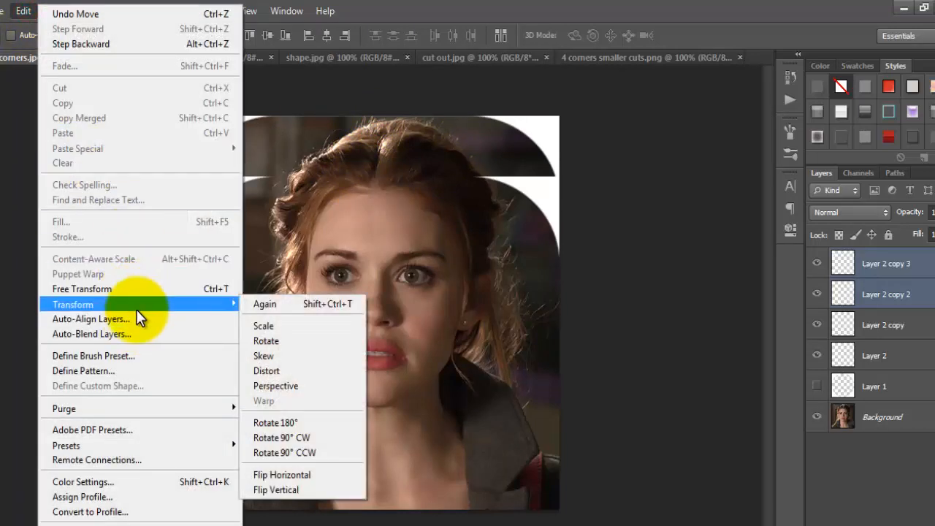
{"action": "left_click", "coordinate": [277, 490]}
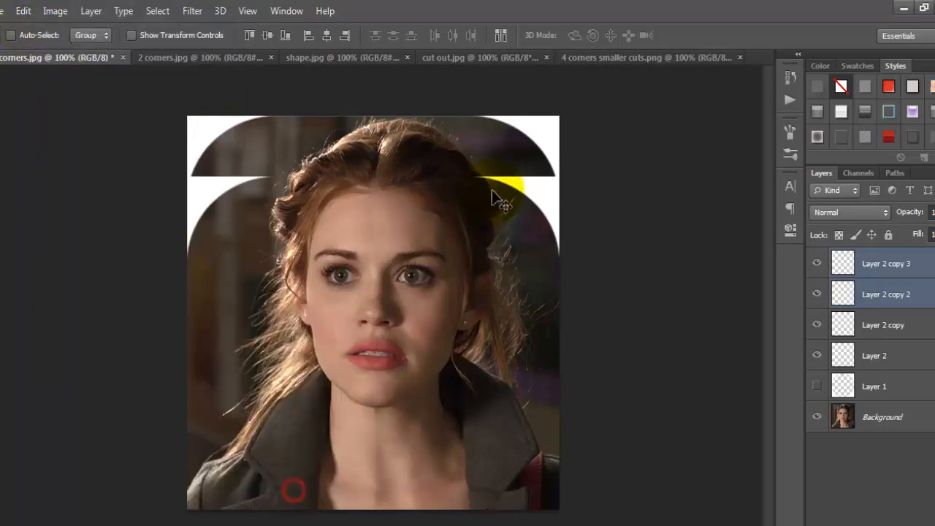
{"action": "left_click_drag", "start_coordinate": [534, 303], "coordinate": [538, 496]}
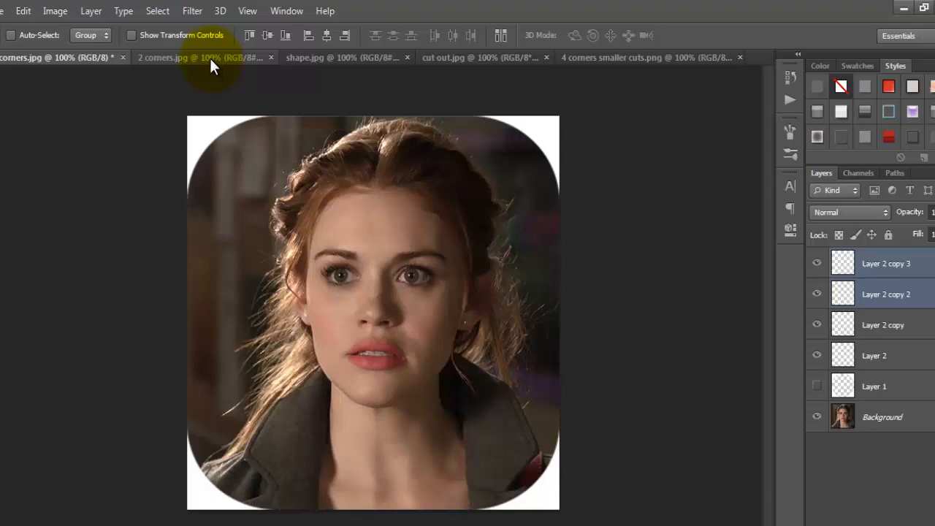
Step: Switch to the 2 corners.jpg document, add a new layer and draw an elliptical marquee selection over the image's upper-left part
{"action": "left_click", "coordinate": [210, 58]}
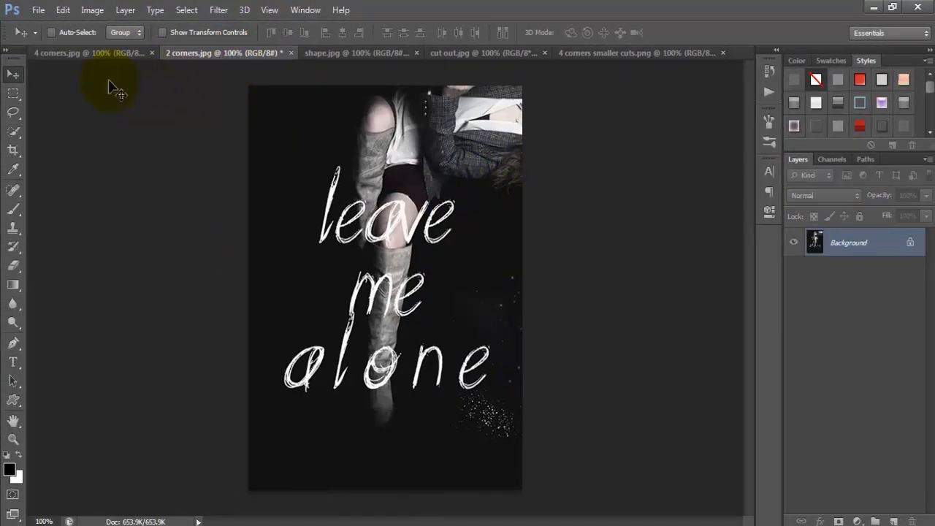
{"action": "left_click", "coordinate": [128, 53]}
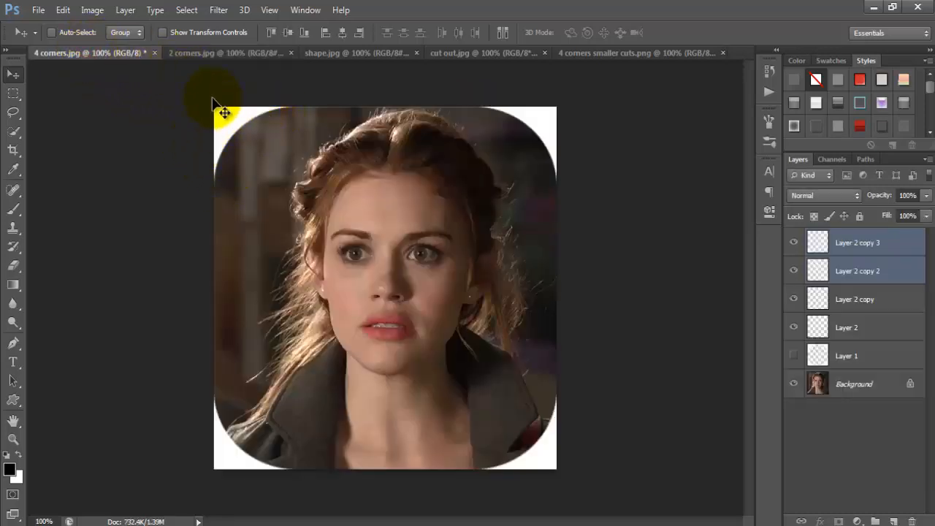
{"action": "left_click", "coordinate": [219, 52]}
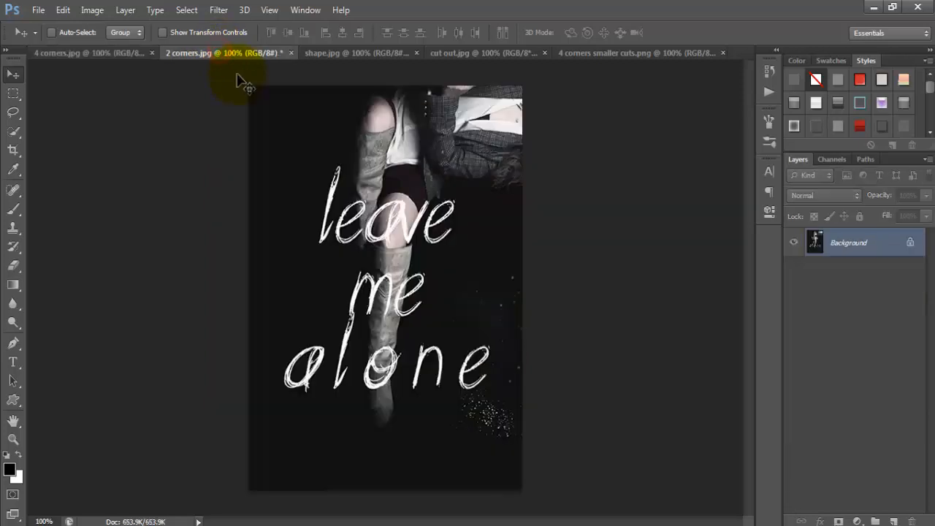
{"action": "left_click", "coordinate": [17, 92]}
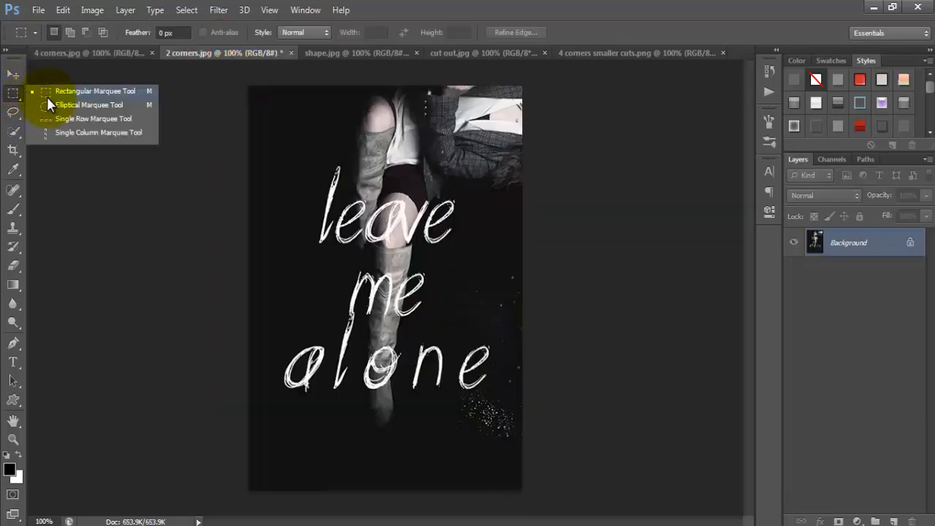
{"action": "left_click", "coordinate": [66, 105]}
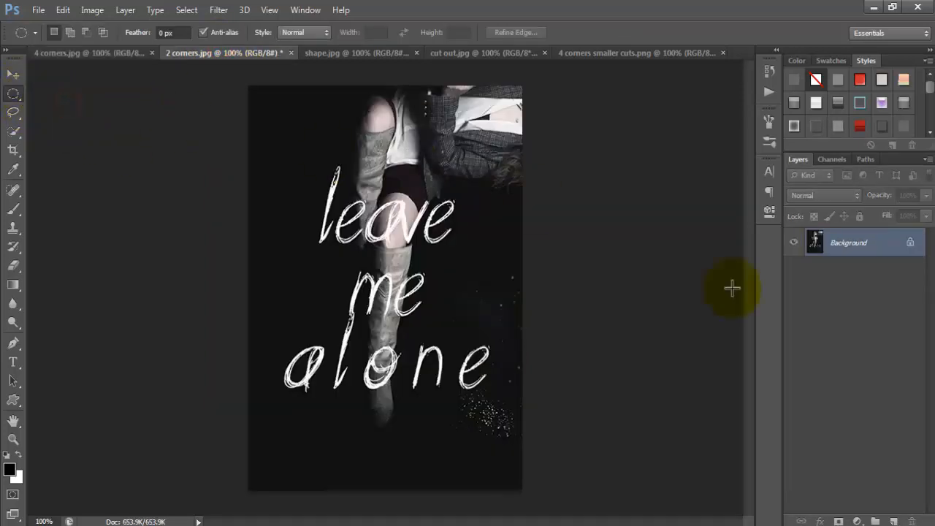
{"action": "left_click", "coordinate": [899, 522]}
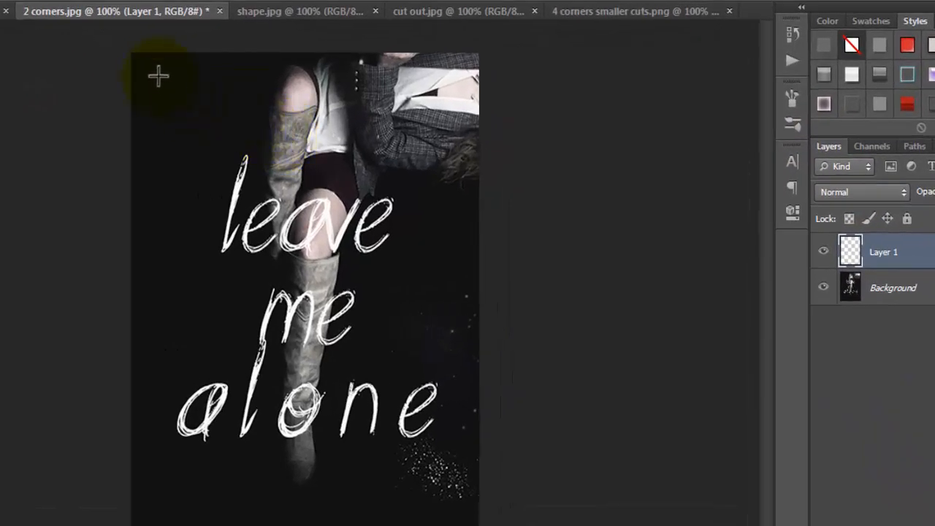
{"action": "left_click_drag", "start_coordinate": [151, 68], "coordinate": [348, 275]}
Step: Transform the elliptical selection to meet the image's upper edge, span its full width and reach down to the word "alone"
{"action": "left_click", "coordinate": [47, 0]}
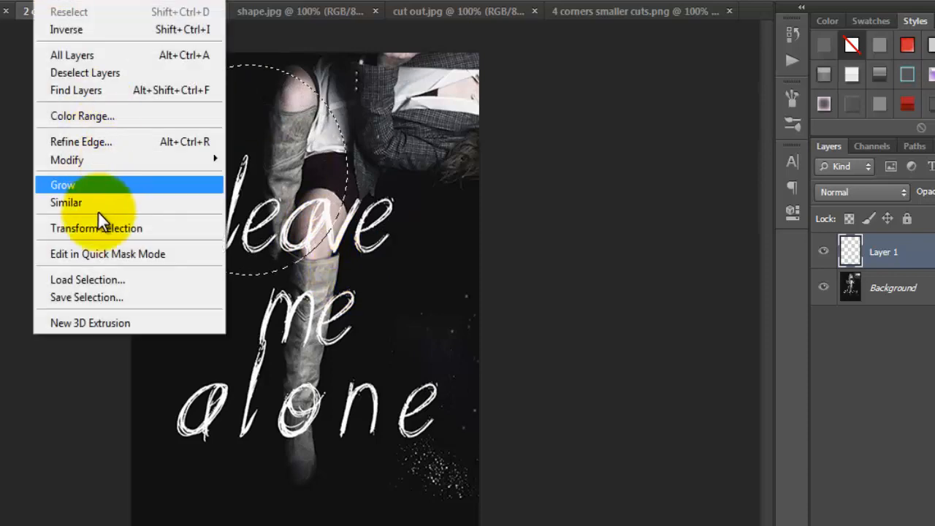
{"action": "left_click", "coordinate": [96, 228]}
{"action": "left_click_drag", "start_coordinate": [194, 148], "coordinate": [176, 138]}
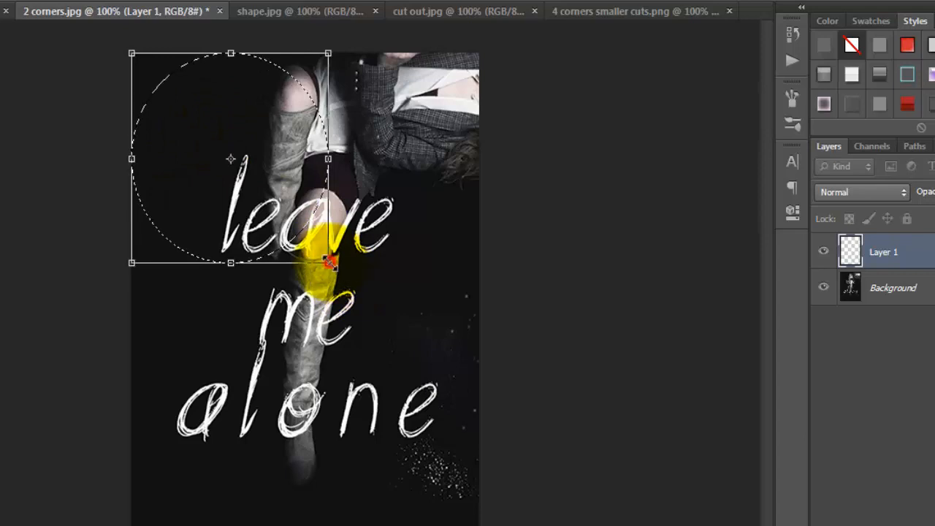
{"action": "left_click_drag", "start_coordinate": [328, 263], "coordinate": [503, 357]}
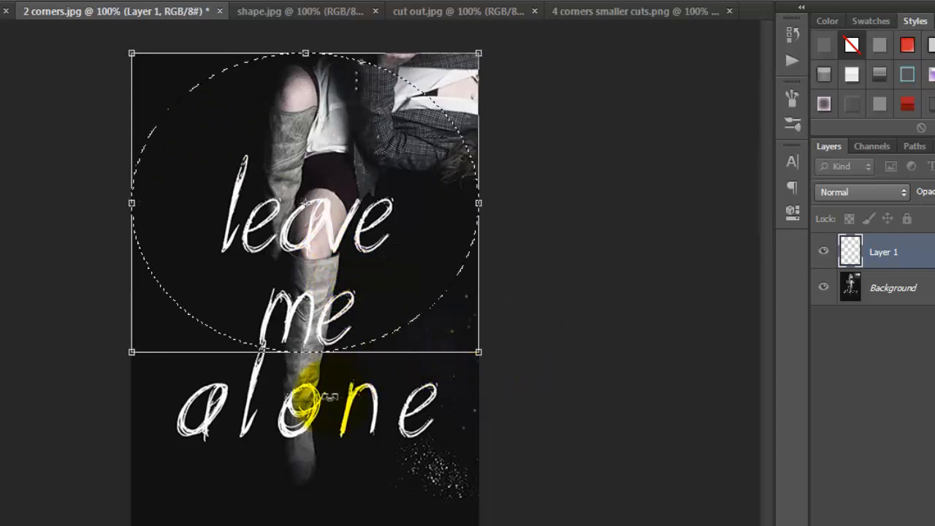
{"action": "left_click_drag", "start_coordinate": [310, 352], "coordinate": [306, 407]}
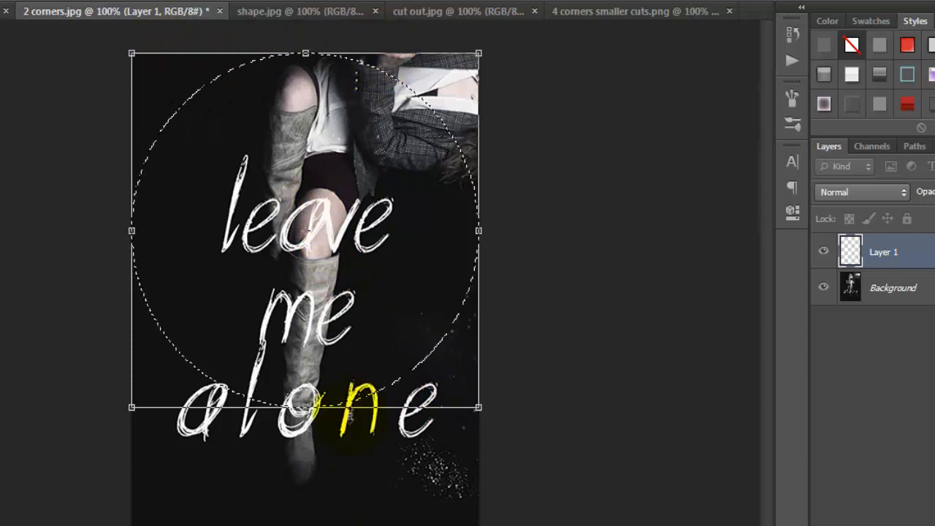
{"action": "left_click_drag", "start_coordinate": [305, 407], "coordinate": [305, 525]}
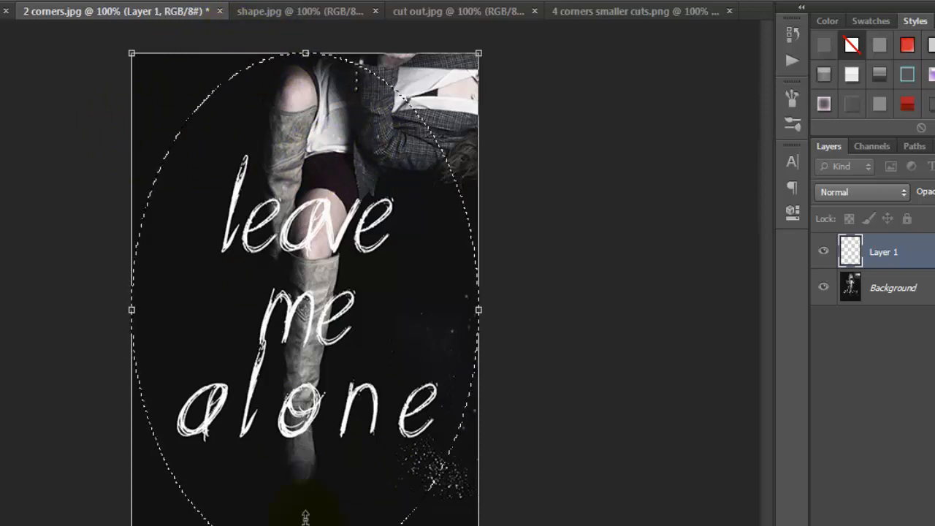
{"action": "left_click_drag", "start_coordinate": [305, 516], "coordinate": [307, 414]}
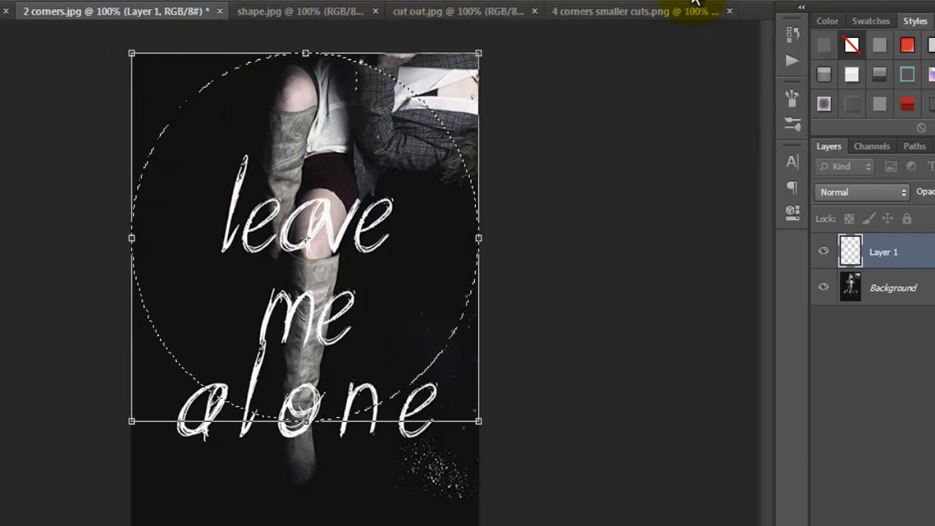
{"action": "key", "text": "m"}
Step: Invert the elliptical selection, fill the area outside it with white on Layer 1, and deselect
{"action": "right_click", "coordinate": [373, 195]}
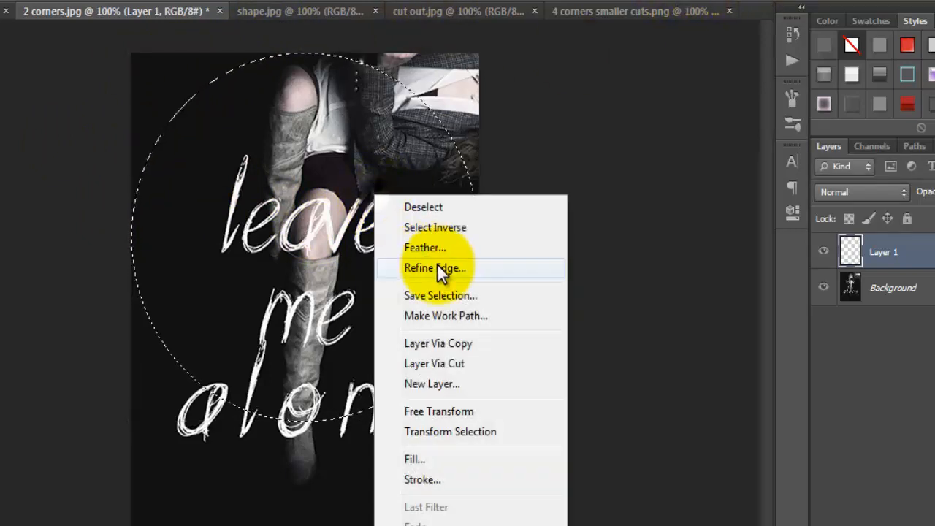
{"action": "left_click", "coordinate": [436, 232]}
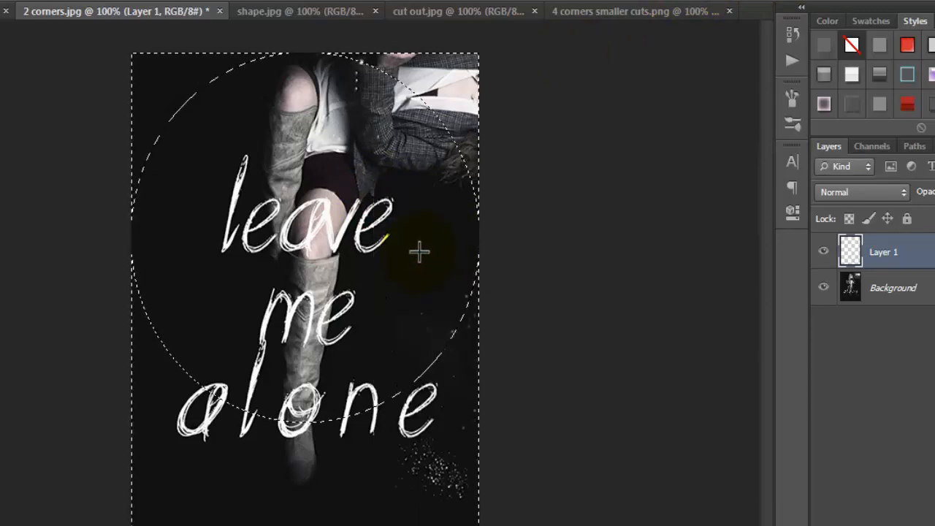
{"action": "left_click_drag", "start_coordinate": [420, 251], "coordinate": [333, 231]}
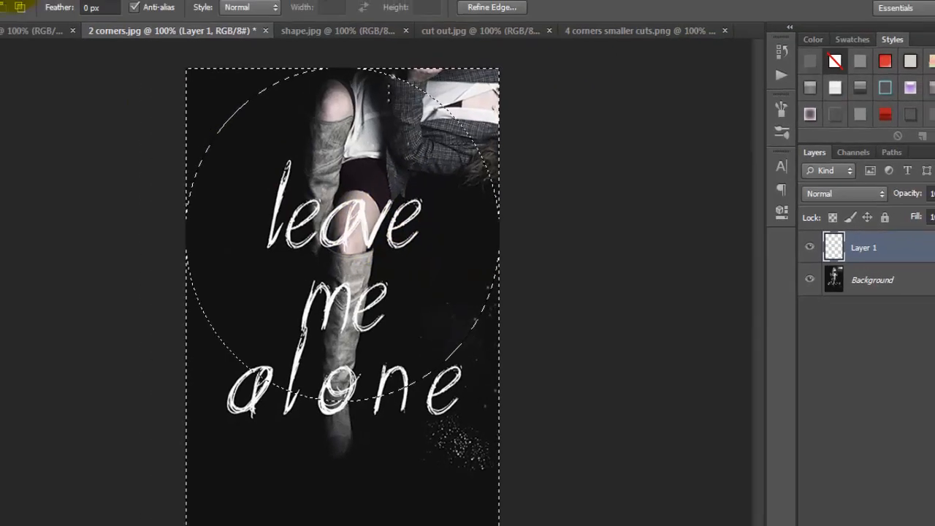
{"action": "left_click", "coordinate": [63, 11]}
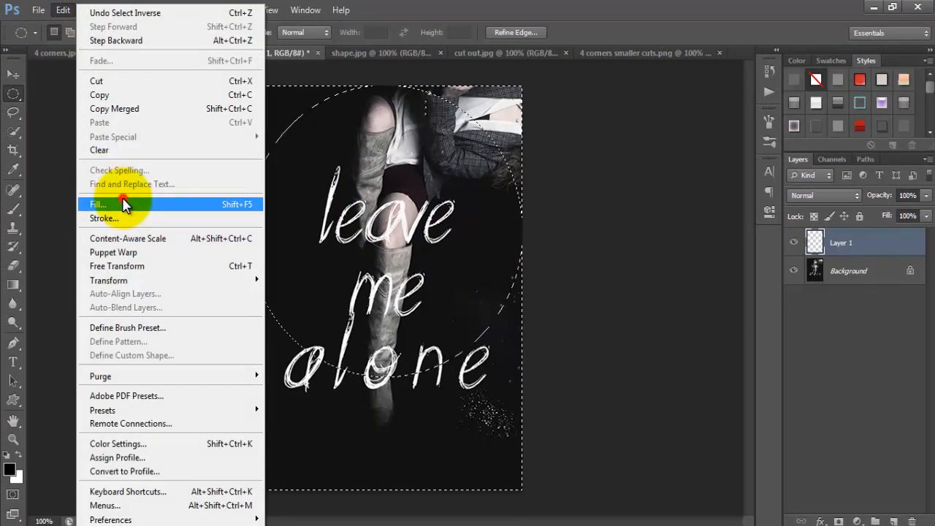
{"action": "left_click", "coordinate": [125, 204]}
{"action": "left_click", "coordinate": [549, 152]}
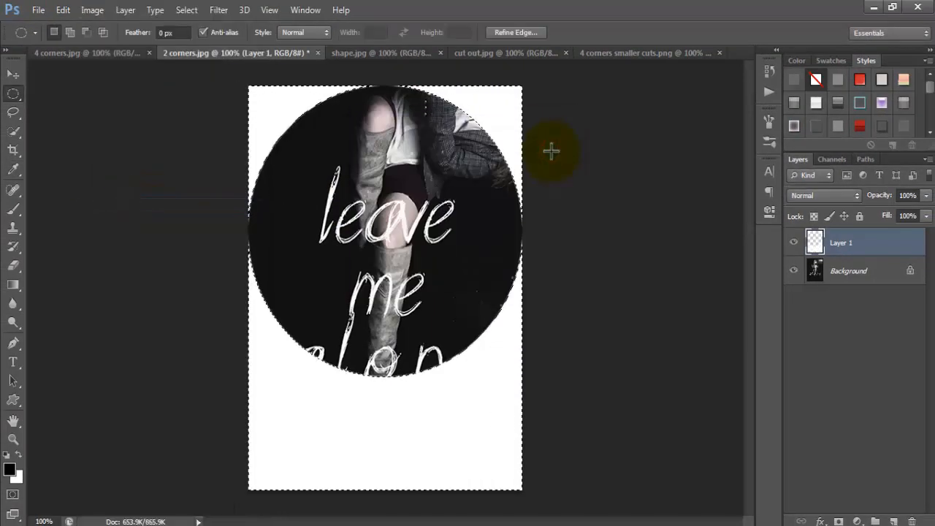
{"action": "key", "text": "ctrl+d"}
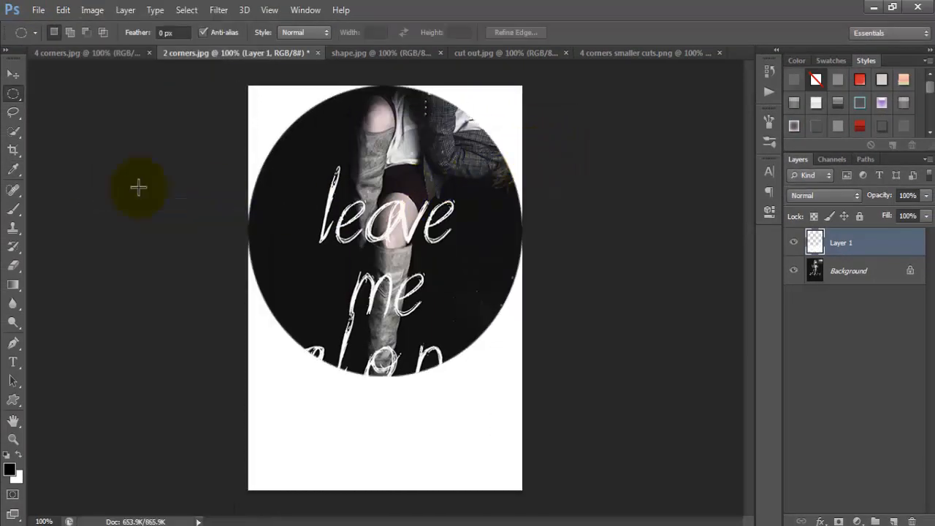
Step: Select the image area below the circle's middle with a rectangular marquee and delete its white fill from Layer 1
{"action": "left_click", "coordinate": [14, 94]}
{"action": "left_click", "coordinate": [65, 94]}
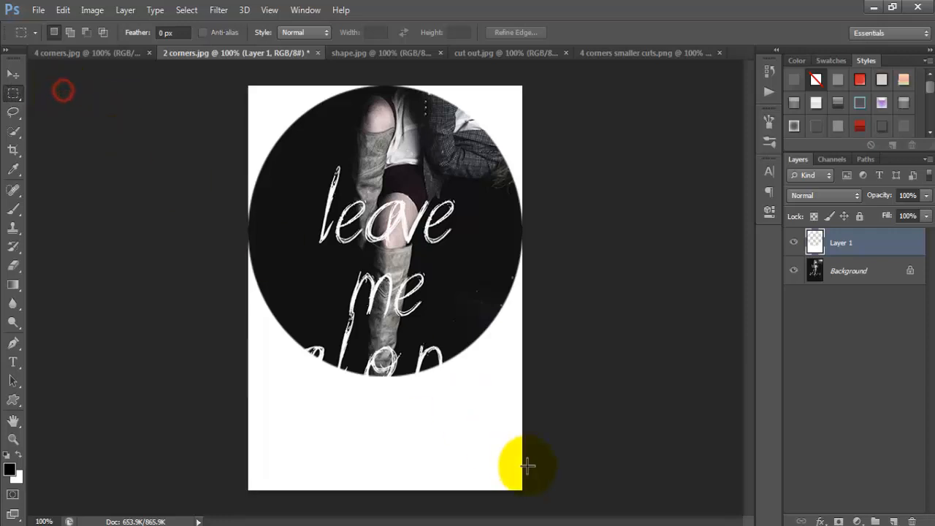
{"action": "left_click_drag", "start_coordinate": [547, 503], "coordinate": [241, 233]}
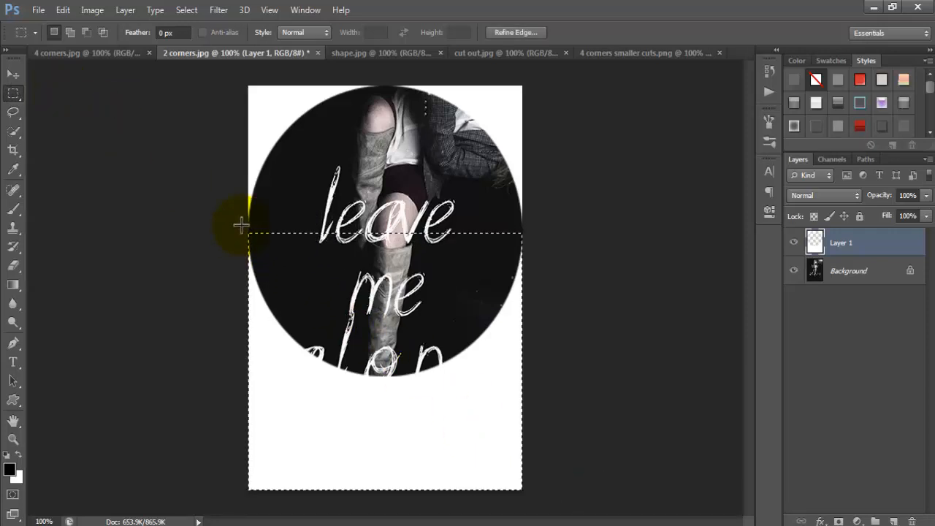
{"action": "key", "text": "Delete"}
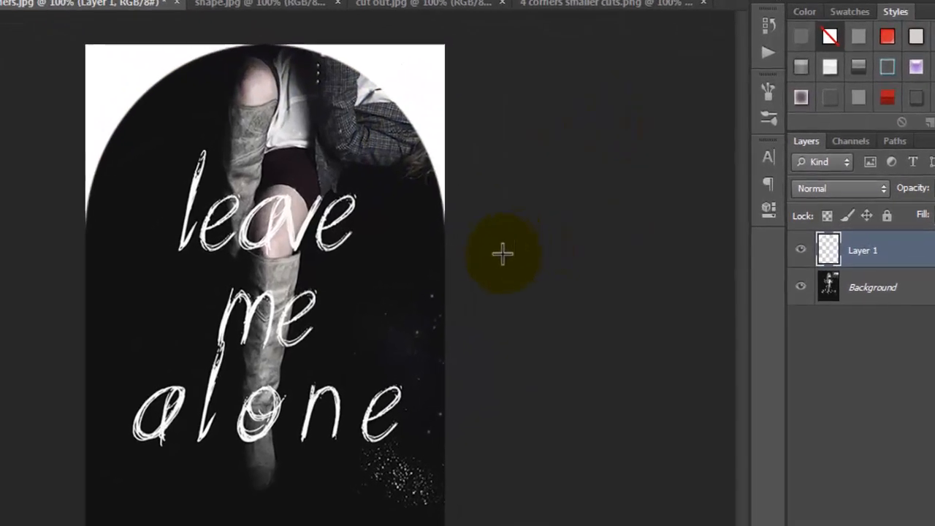
Step: Marquee-select the white upper-right corner of Layer 1 and move it onto its own layer with Layer Via Cut
{"action": "left_click_drag", "start_coordinate": [564, 244], "coordinate": [497, 130]}
{"action": "left_click_drag", "start_coordinate": [381, 91], "coordinate": [218, 9]}
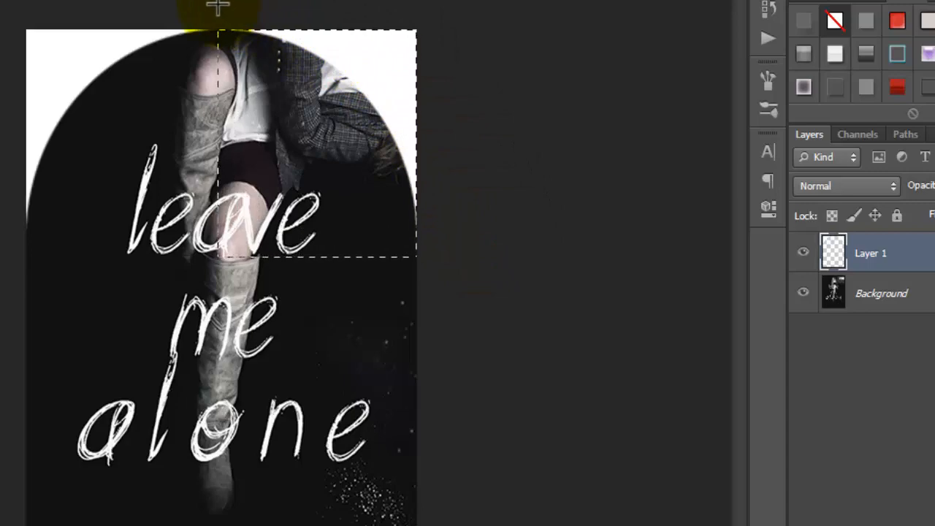
{"action": "right_click", "coordinate": [285, 108]}
{"action": "left_click", "coordinate": [404, 303]}
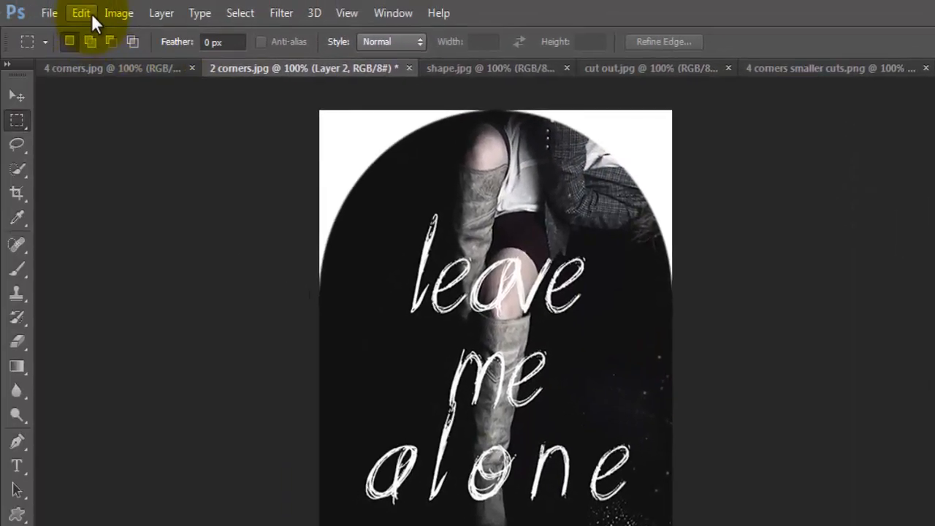
Step: Flip the cut corner on Layer 2 vertically and move it flush into the image's lower-right corner
{"action": "left_click", "coordinate": [82, 14]}
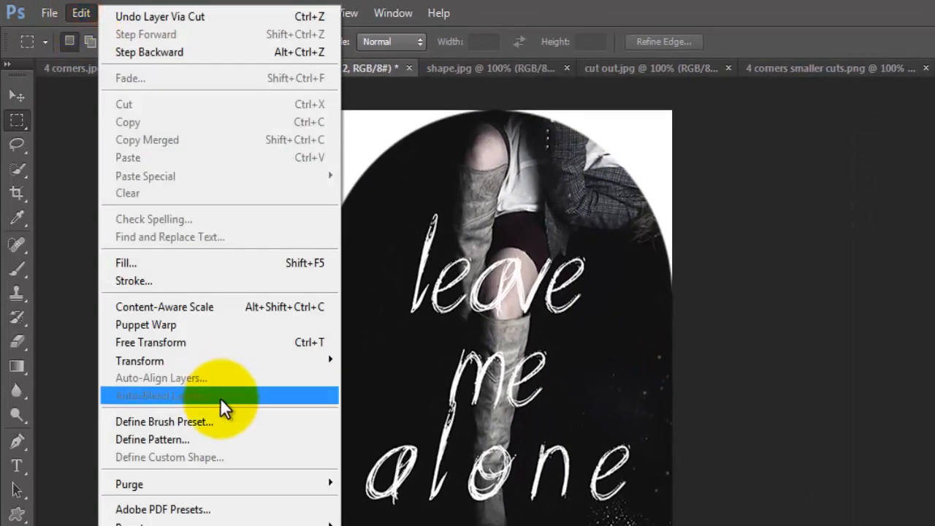
{"action": "mouse_move", "coordinate": [219, 361]}
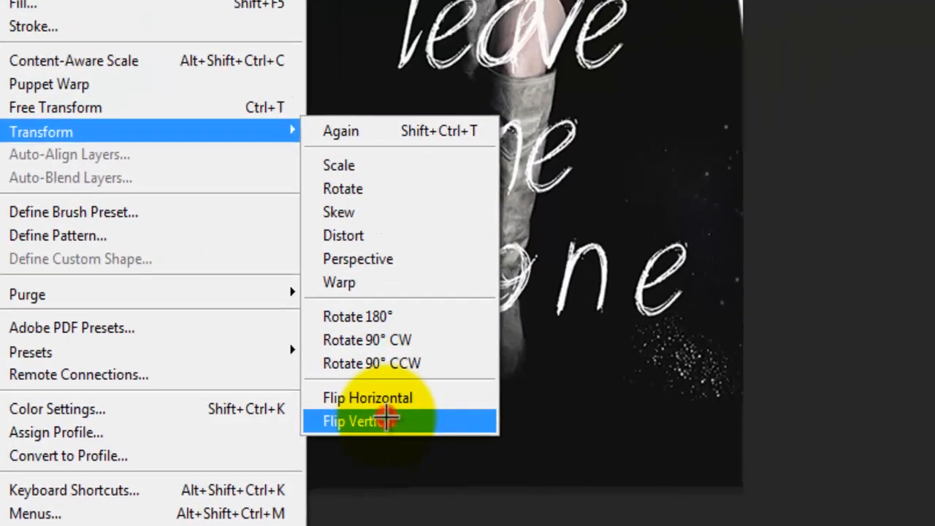
{"action": "left_click", "coordinate": [385, 420]}
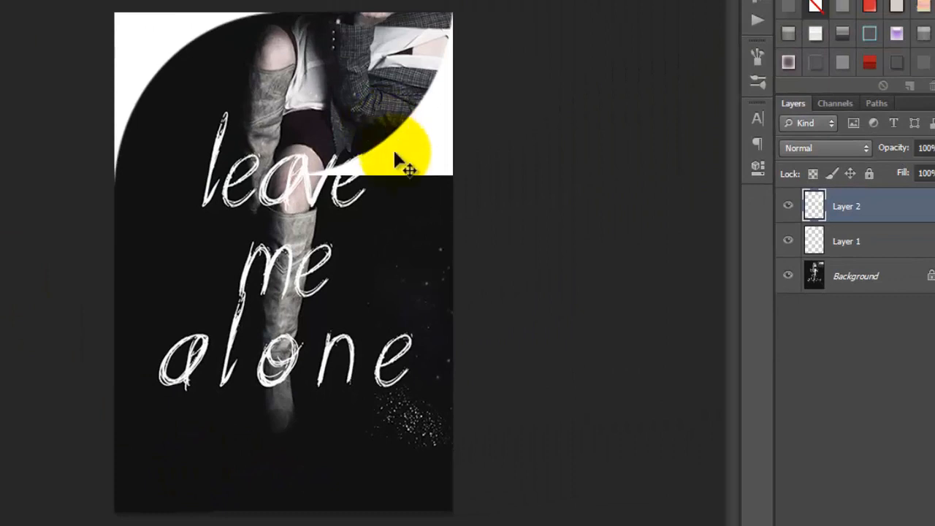
{"action": "left_click_drag", "start_coordinate": [393, 146], "coordinate": [432, 488]}
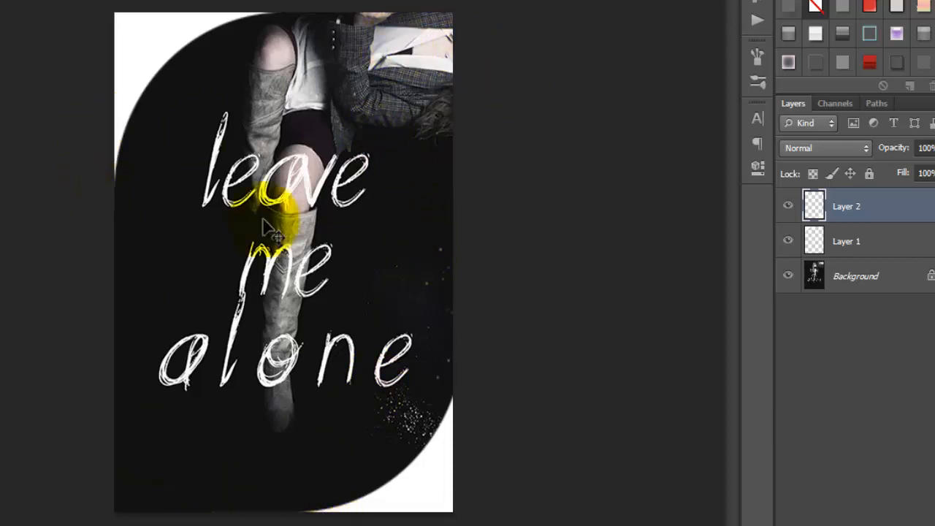
Step: Duplicate the Background layer within 2 corners.jpg, keeping the name Background copy
{"action": "left_click", "coordinate": [883, 279]}
{"action": "right_click", "coordinate": [886, 282]}
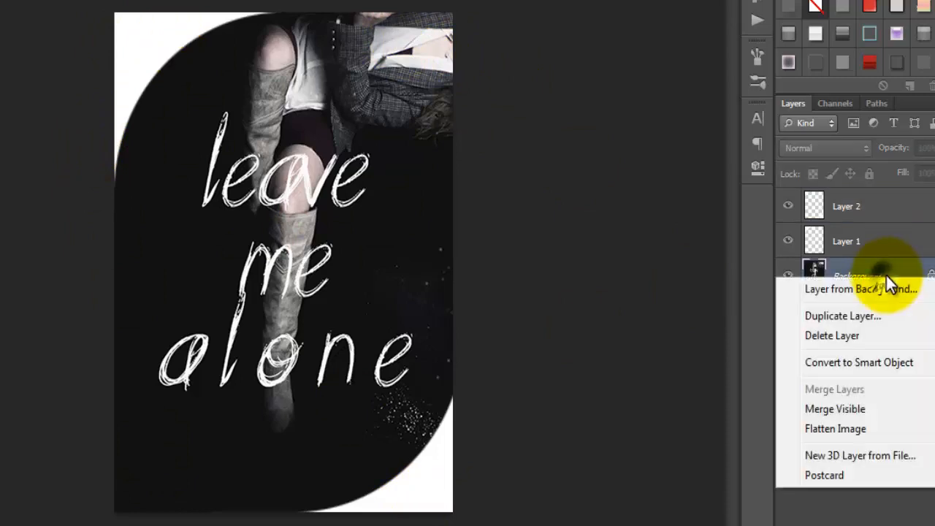
{"action": "left_click", "coordinate": [826, 314]}
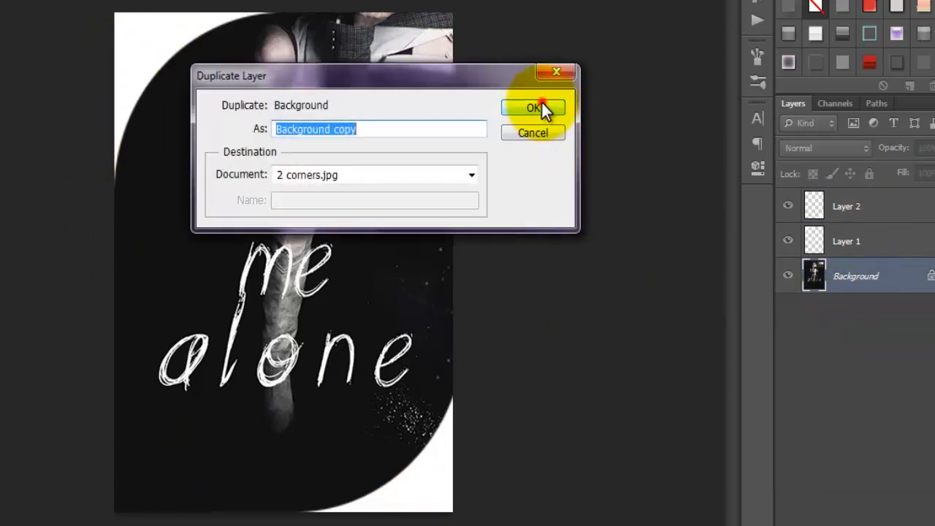
{"action": "left_click", "coordinate": [541, 107]}
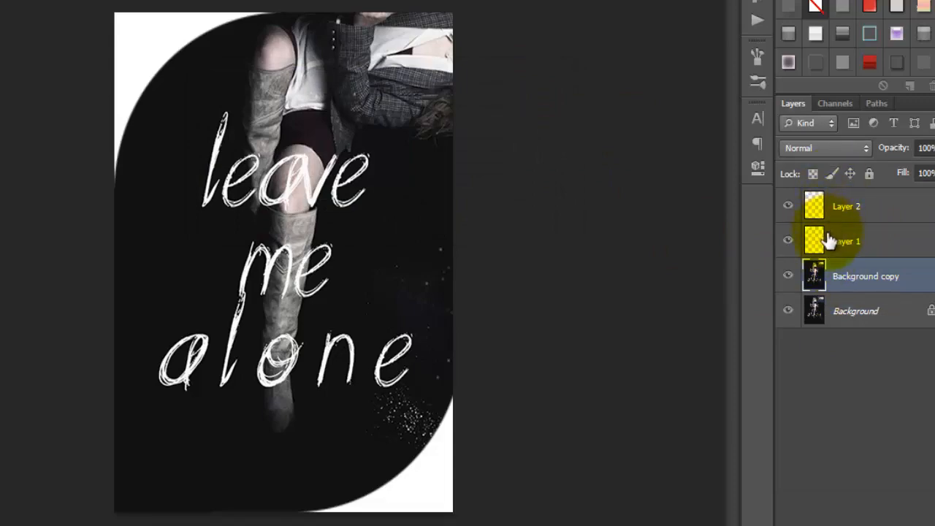
Step: Add a Stroke layer style to Background copy with the position set to Inside and the fill type set to Gradient
{"action": "right_click", "coordinate": [877, 277]}
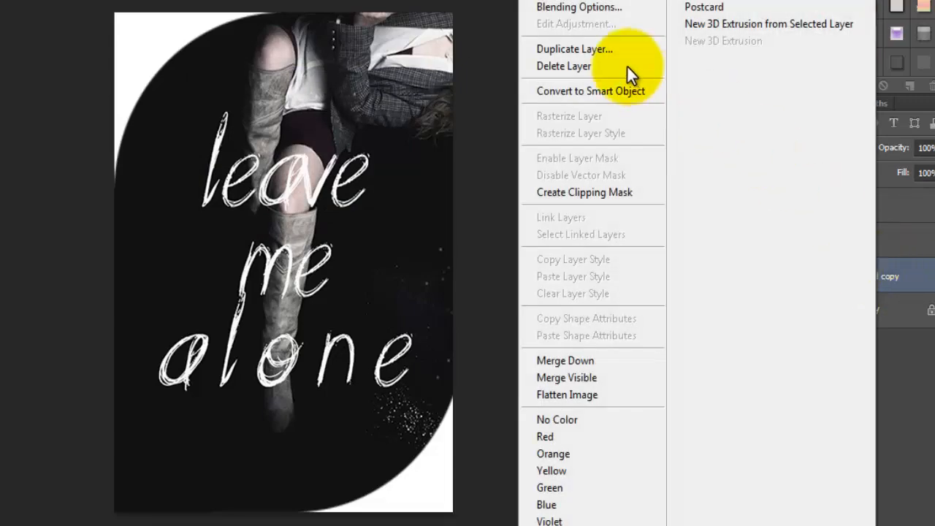
{"action": "left_click", "coordinate": [595, 7]}
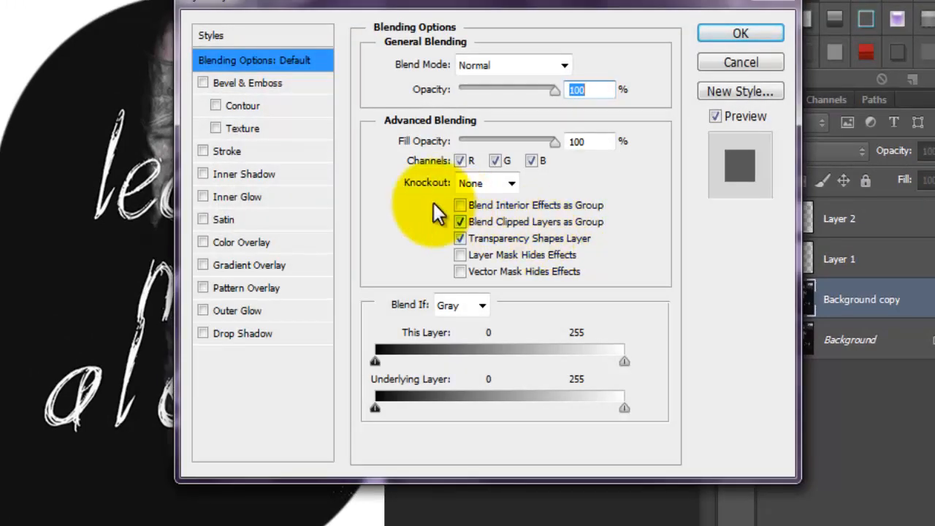
{"action": "left_click", "coordinate": [203, 151]}
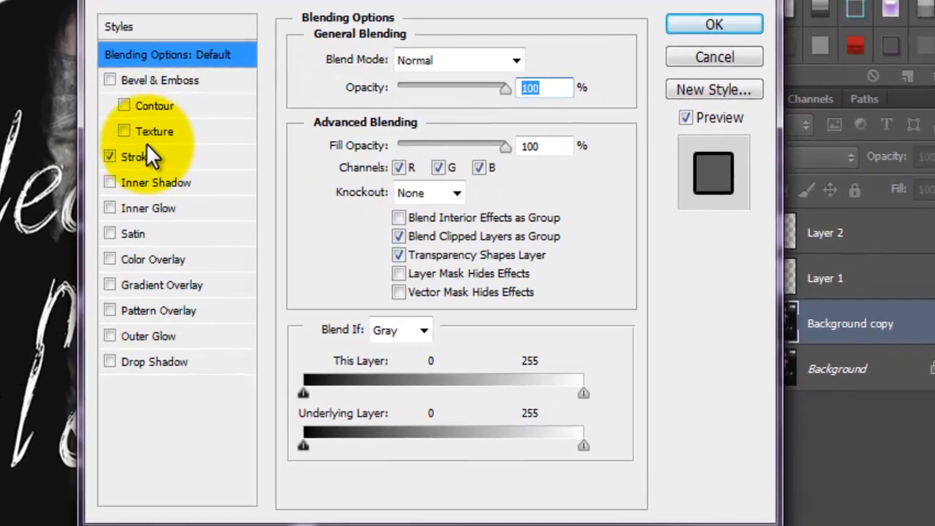
{"action": "left_click", "coordinate": [219, 152]}
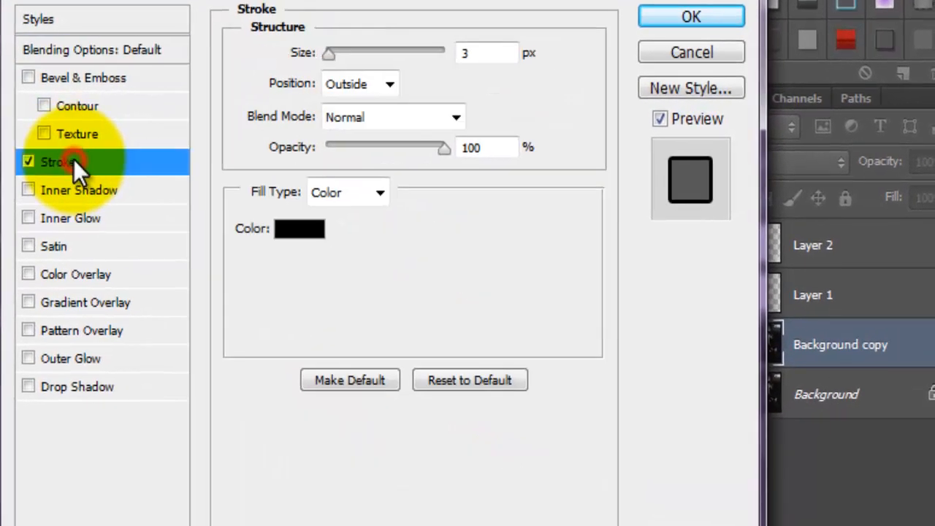
{"action": "left_click", "coordinate": [462, 89]}
{"action": "left_click", "coordinate": [355, 130]}
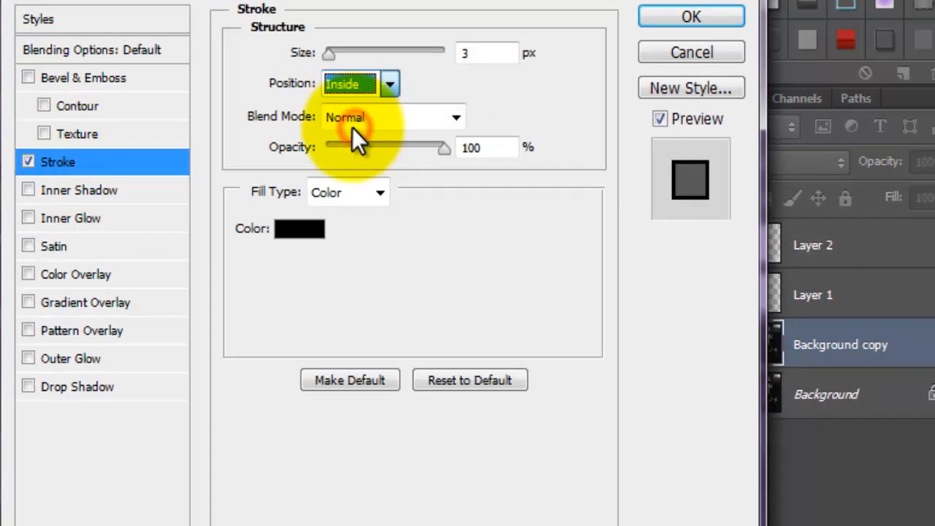
{"action": "left_click", "coordinate": [333, 196]}
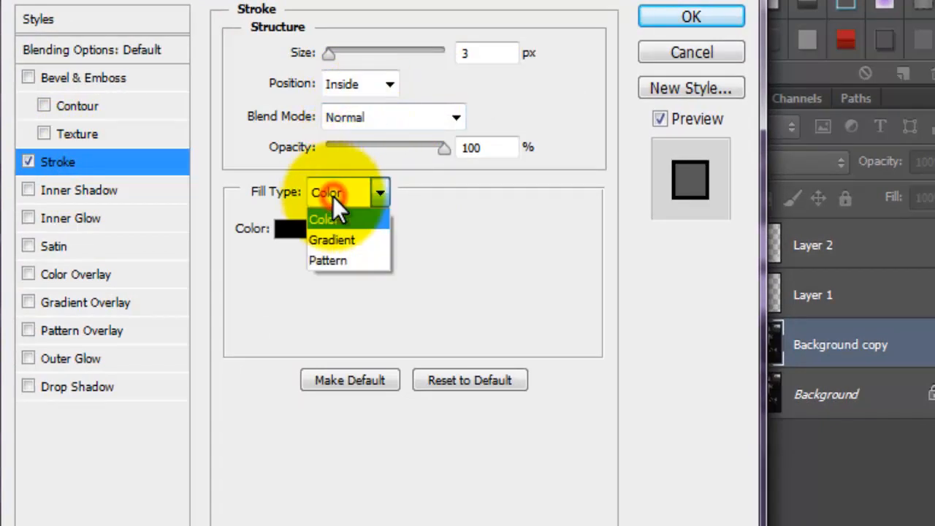
{"action": "left_click", "coordinate": [332, 241]}
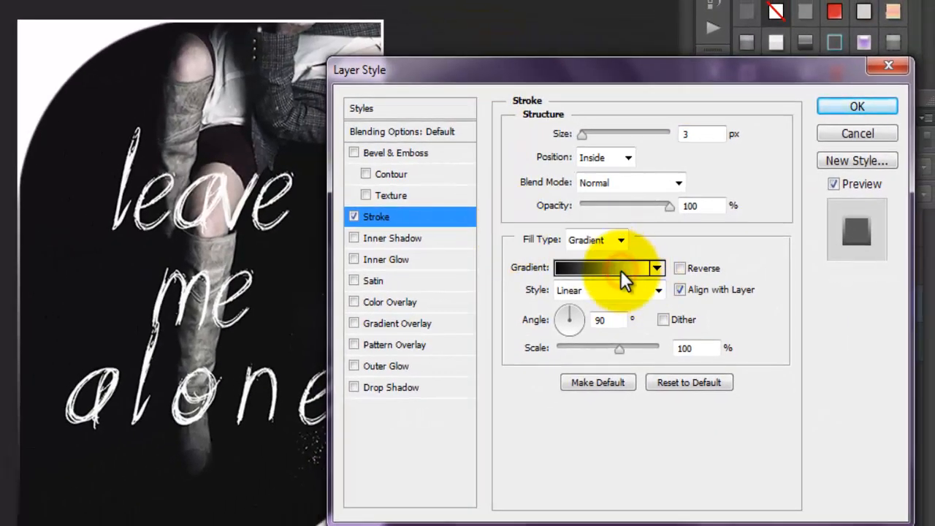
Step: Choose the ES Emerald Dragon 08 gradient preset for the stroke and apply the layer style
{"action": "left_click", "coordinate": [620, 269]}
{"action": "left_click", "coordinate": [639, 138]}
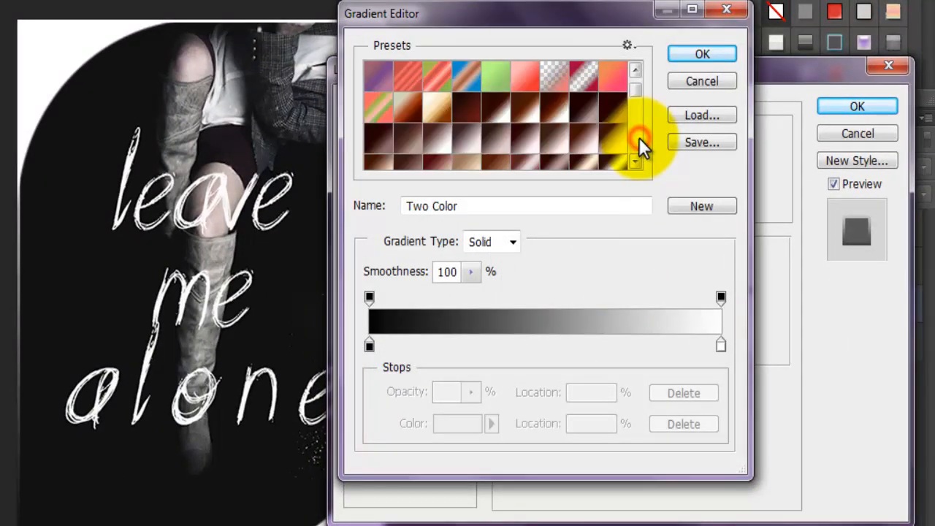
{"action": "scroll", "coordinate": [438, 117], "scroll_direction": "up", "scroll_amount": 2}
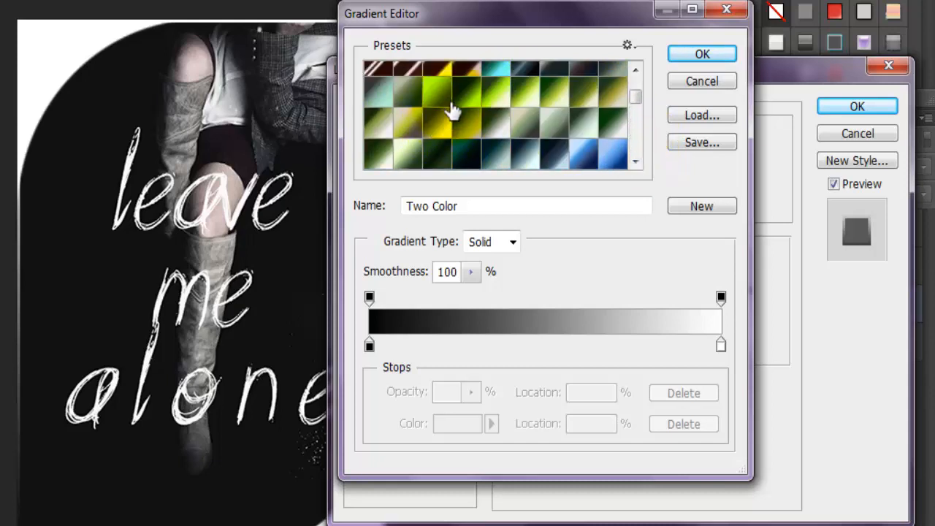
{"action": "left_click", "coordinate": [436, 95]}
{"action": "left_click", "coordinate": [690, 53]}
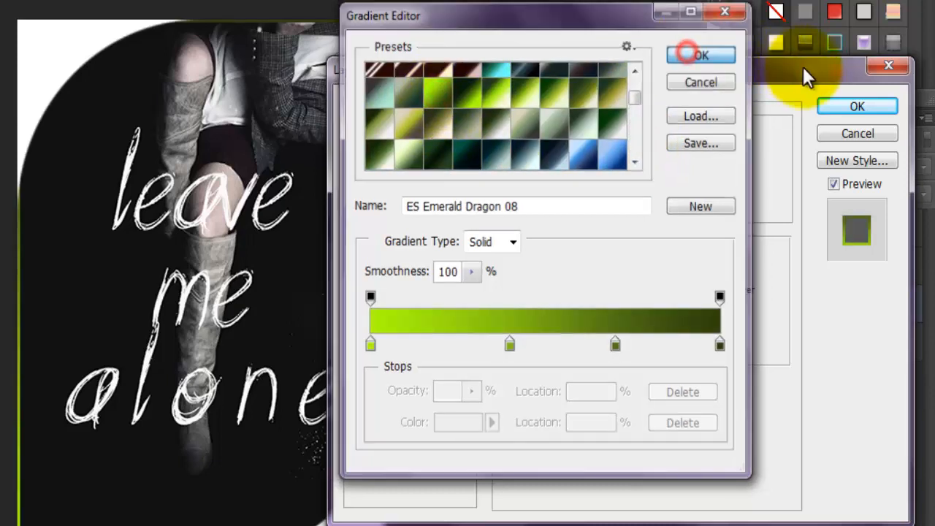
{"action": "left_click", "coordinate": [848, 104]}
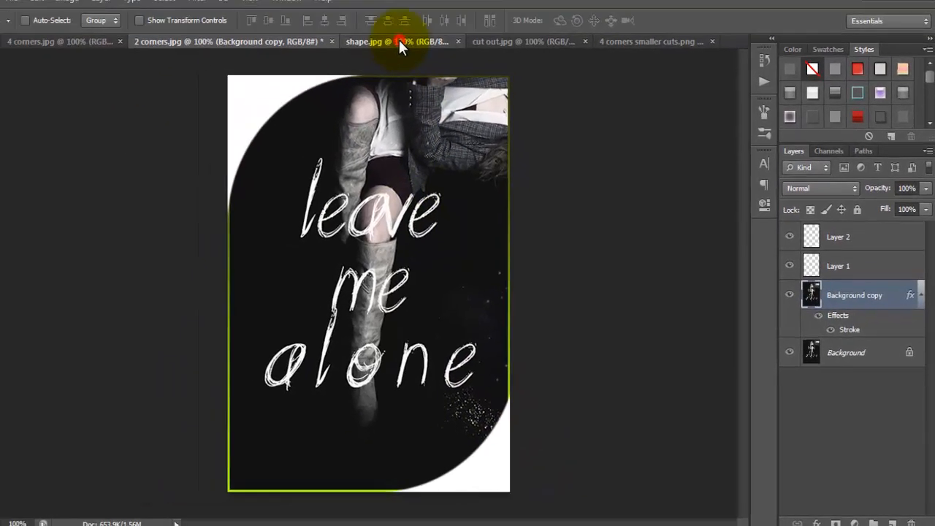
Step: Add a new layer to shape.jpg and activate the Custom Shape tool
{"action": "left_click", "coordinate": [401, 42]}
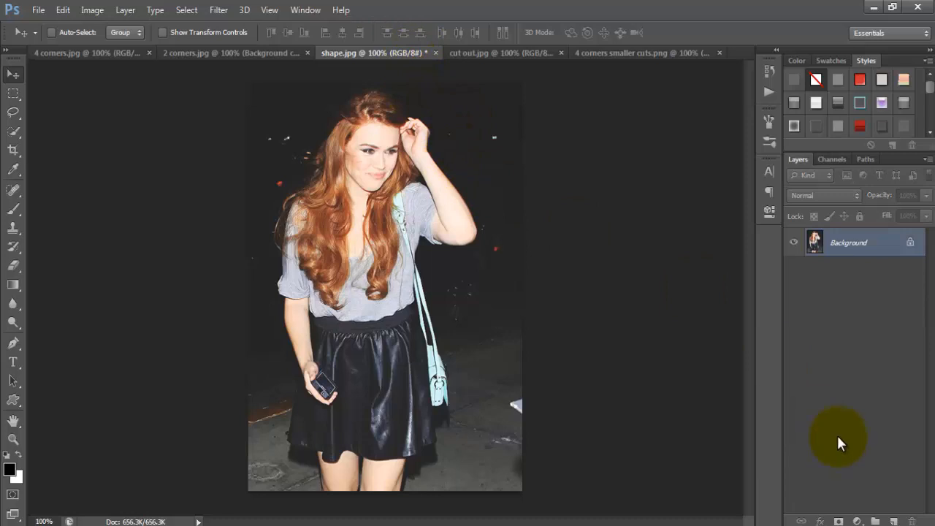
{"action": "left_click", "coordinate": [894, 521]}
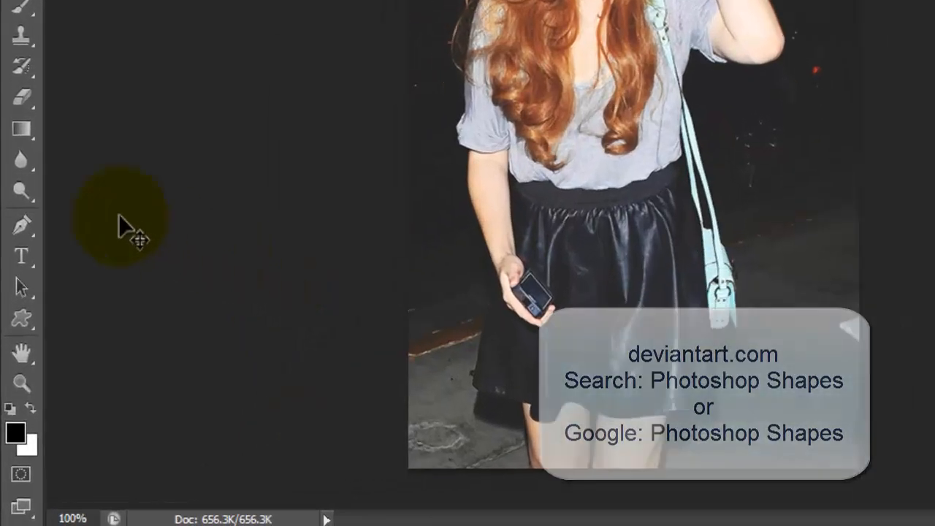
{"action": "left_click", "coordinate": [15, 404]}
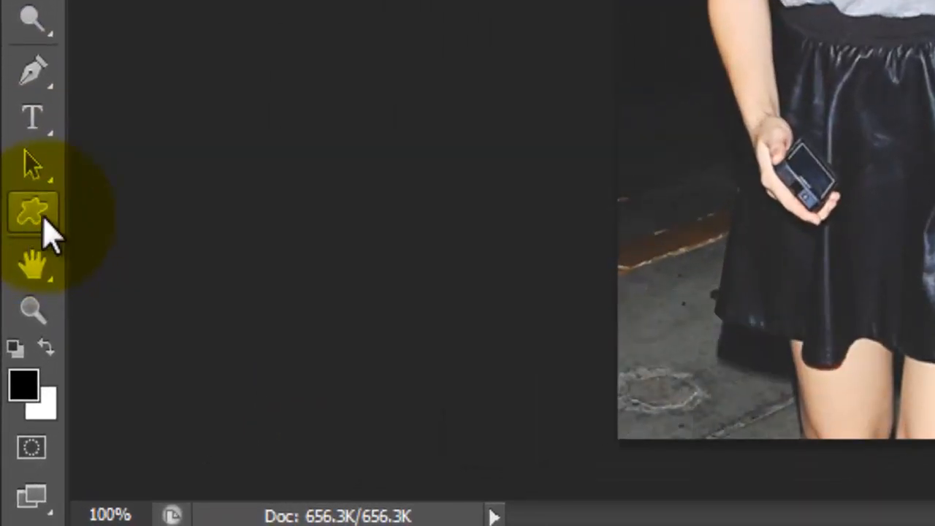
{"action": "left_click", "coordinate": [32, 213]}
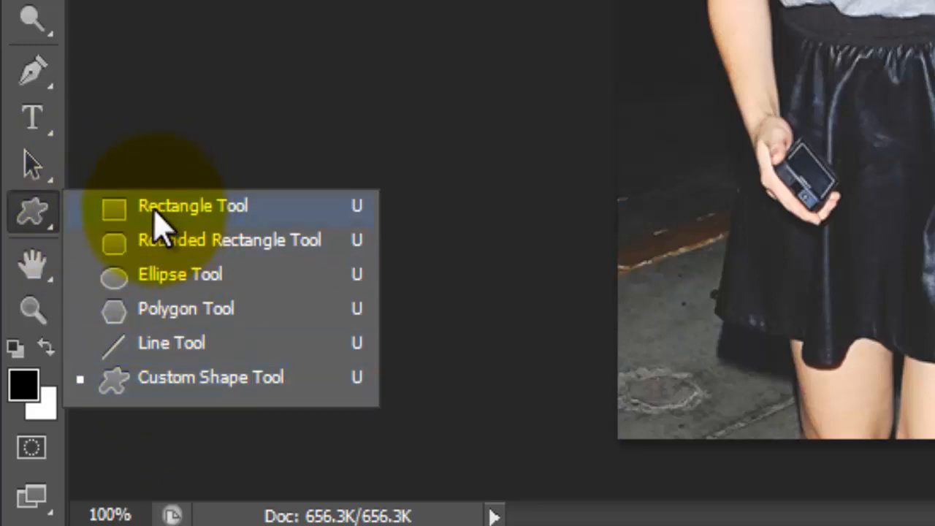
{"action": "left_click", "coordinate": [194, 208]}
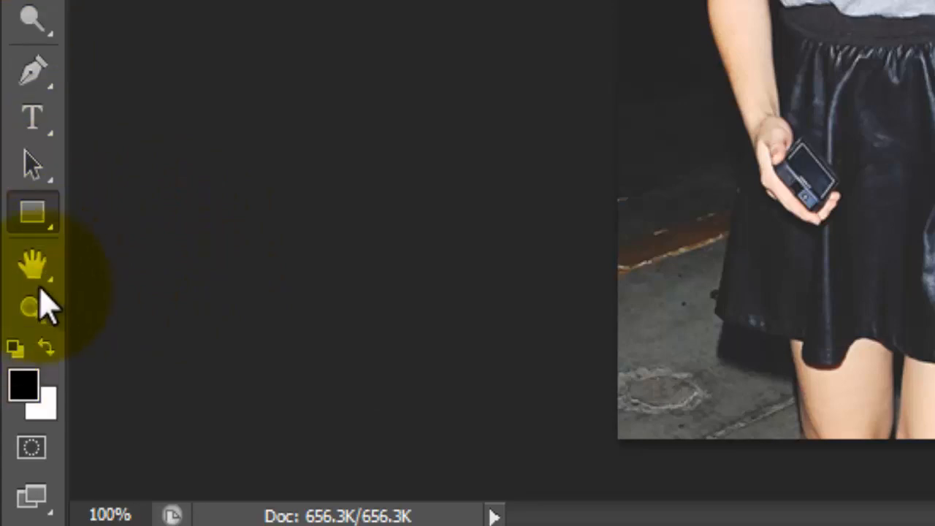
{"action": "left_click", "coordinate": [37, 216]}
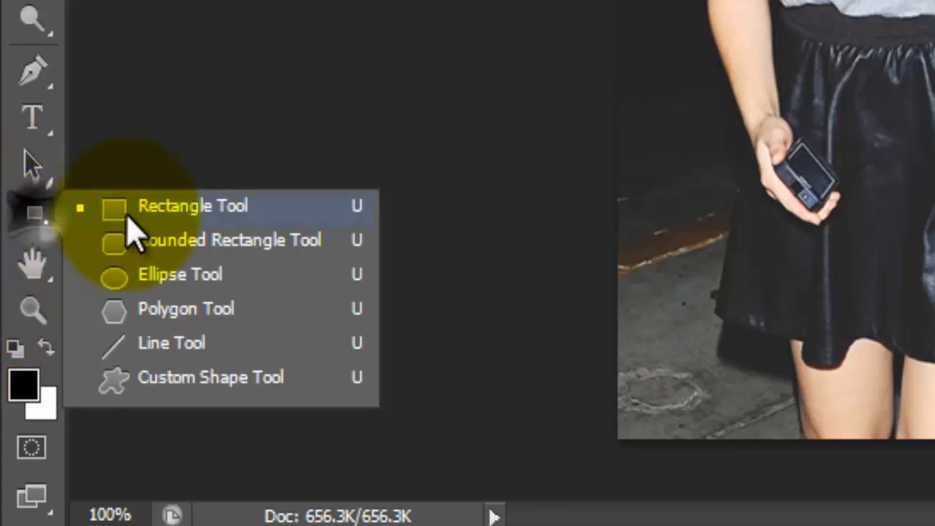
{"action": "left_click", "coordinate": [202, 381]}
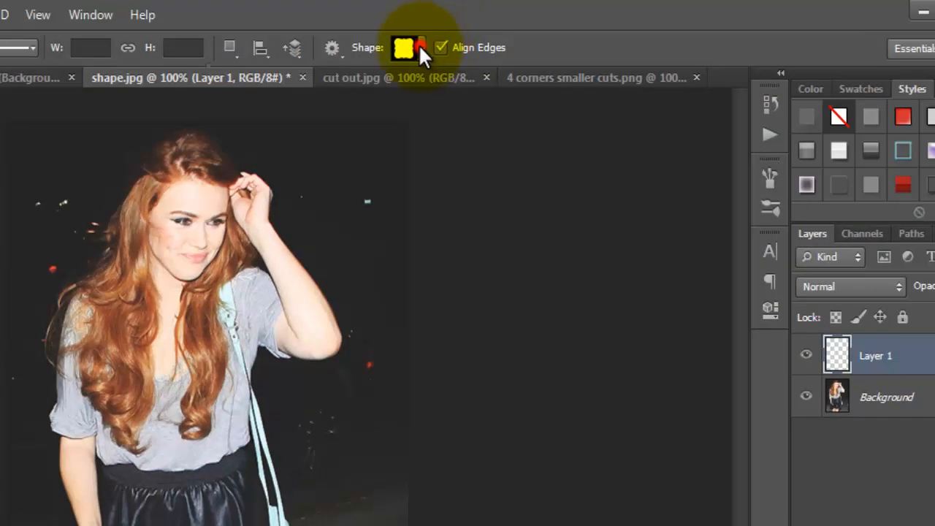
Step: Look through the custom shape library and choose the solid white square shape with wavy, scalloped edges
{"action": "left_click", "coordinate": [421, 46]}
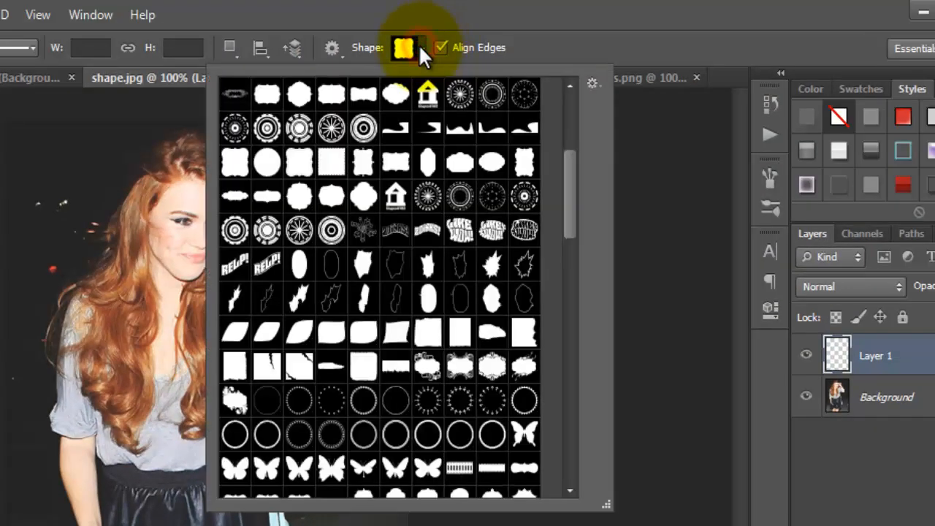
{"action": "left_click_drag", "start_coordinate": [572, 193], "coordinate": [590, 109]}
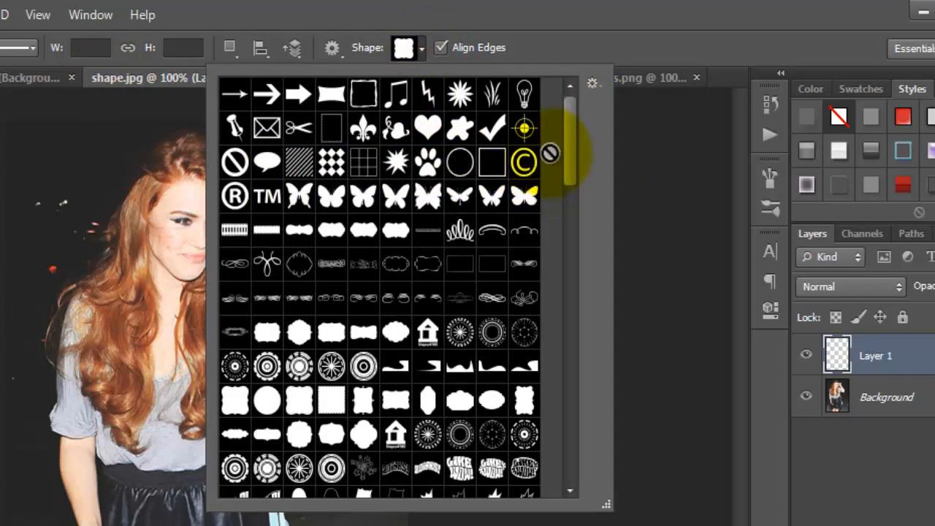
{"action": "left_click_drag", "start_coordinate": [570, 139], "coordinate": [580, 485]}
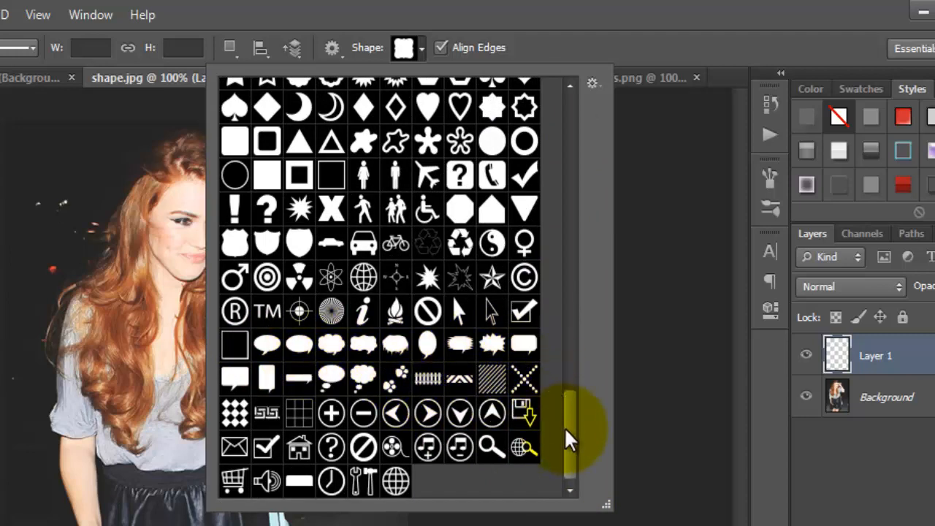
{"action": "left_click_drag", "start_coordinate": [568, 439], "coordinate": [572, 153]}
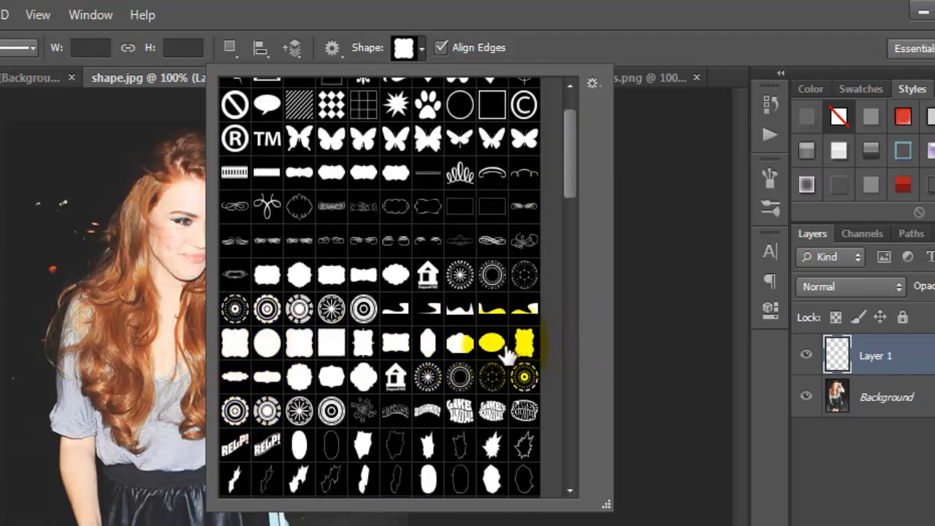
{"action": "left_click", "coordinate": [232, 348]}
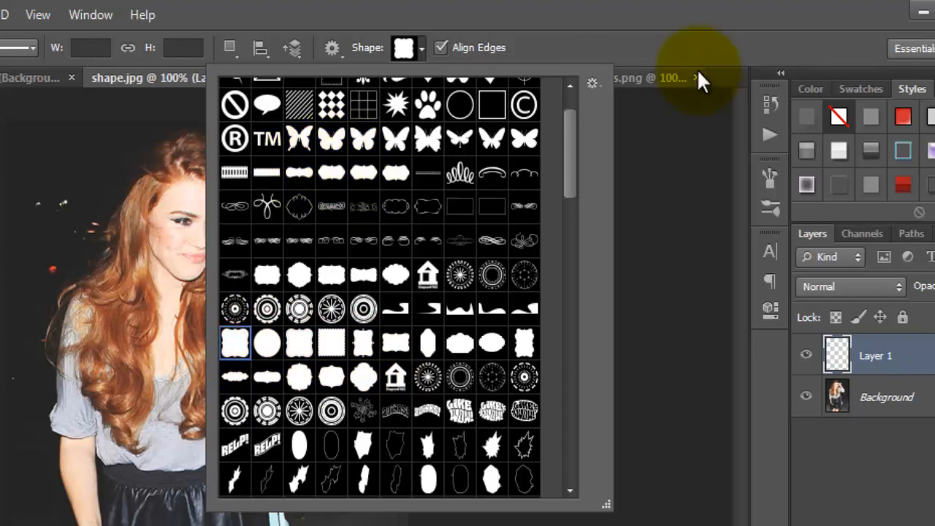
{"action": "left_click", "coordinate": [594, 29]}
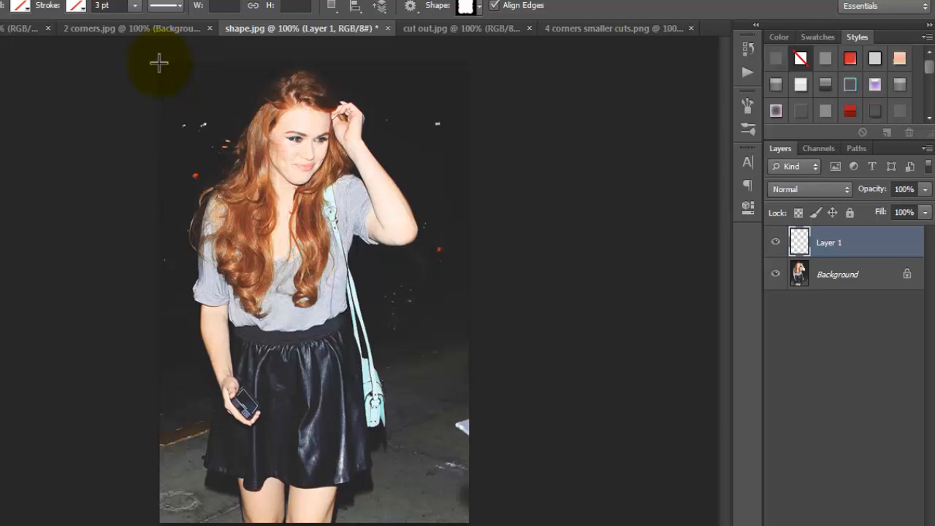
Step: Draw the chosen shape over the whole image, about 400 by 561 px, and turn it into a selection for the Rectangular Marquee tool
{"action": "left_click_drag", "start_coordinate": [158, 63], "coordinate": [468, 518]}
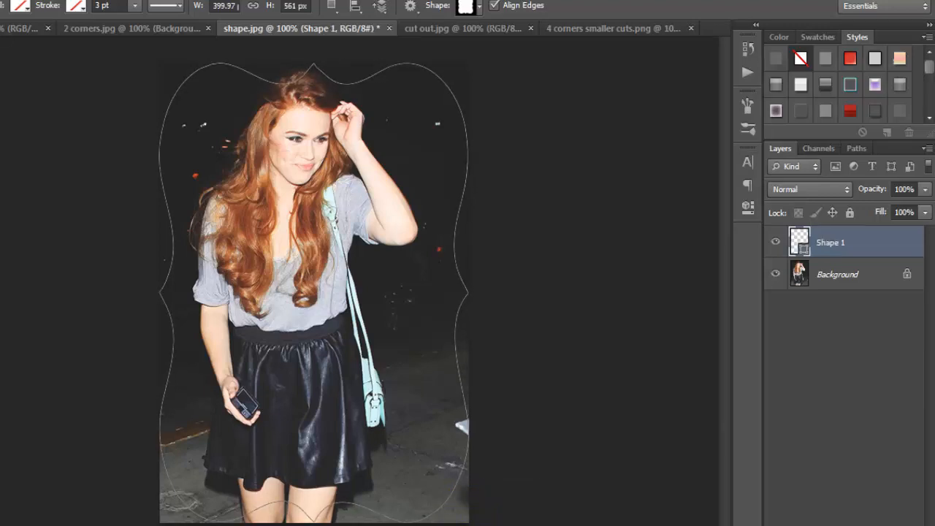
{"action": "mouse_move", "coordinate": [331, 525]}
{"action": "key", "text": "ctrl+Return"}
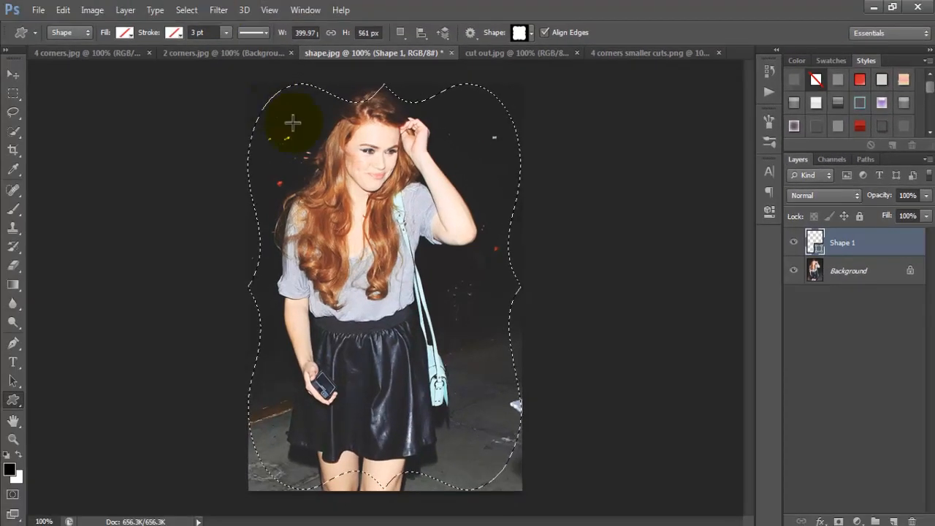
{"action": "left_click", "coordinate": [13, 93]}
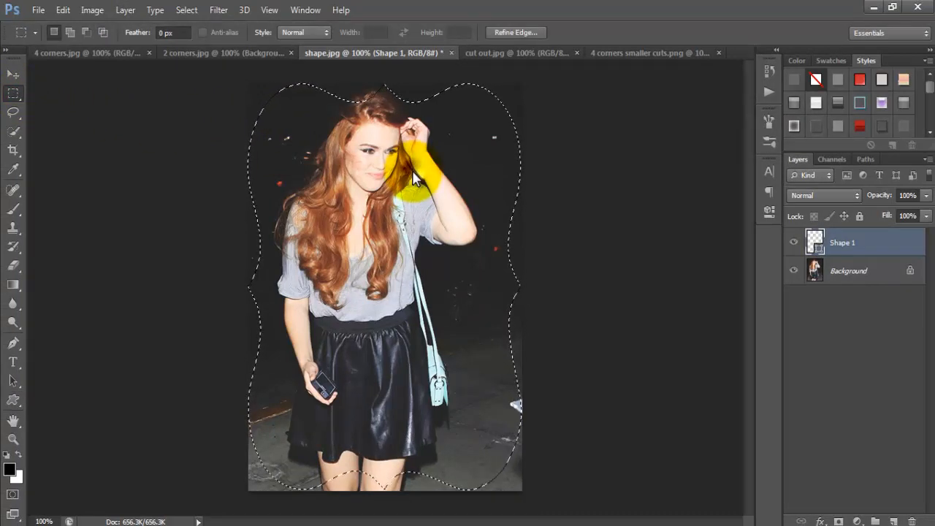
{"action": "right_click", "coordinate": [414, 178]}
{"action": "left_click", "coordinate": [444, 197]}
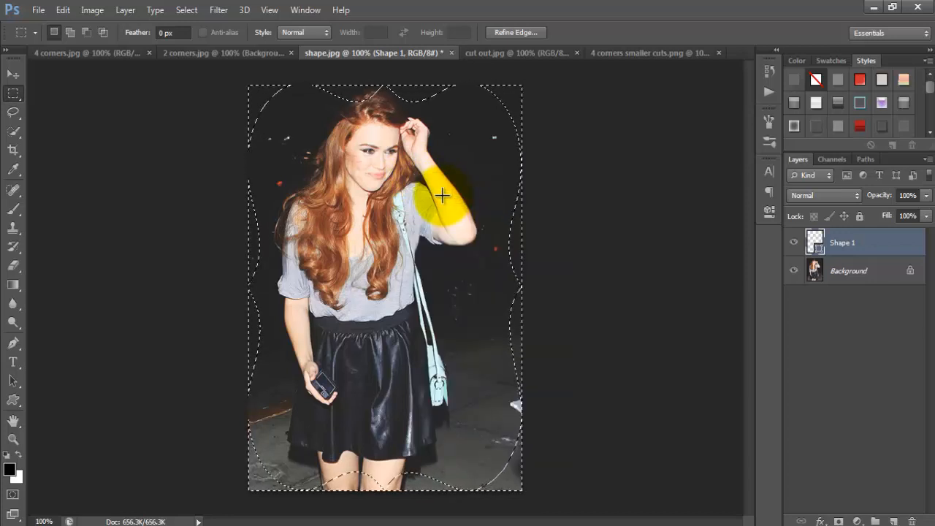
{"action": "left_click", "coordinate": [64, 10]}
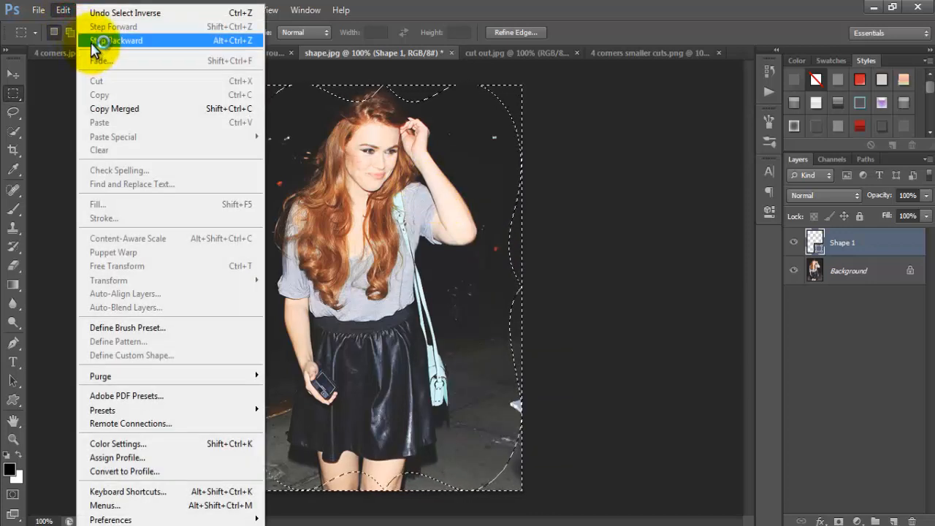
{"action": "left_click", "coordinate": [102, 41]}
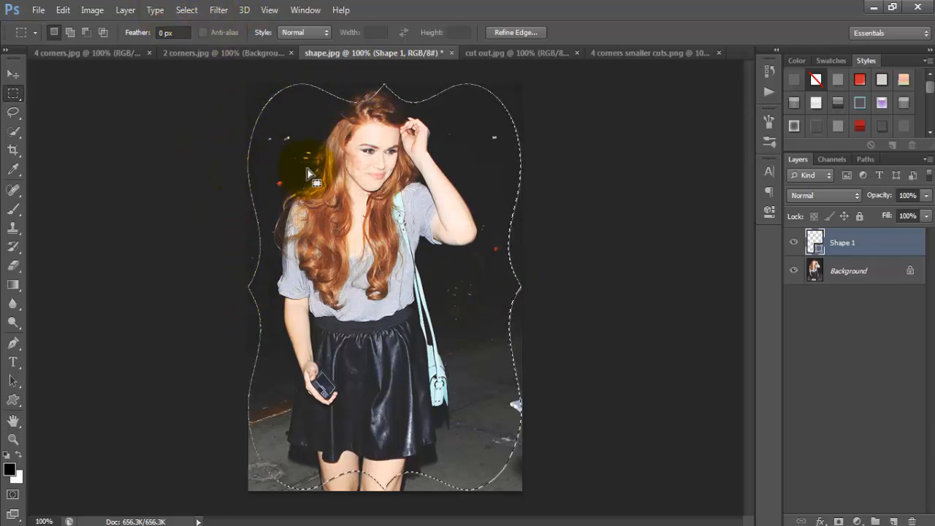
Step: Fit the selection to the image edges by scaling it to 99.75% width and 100.18% height, and invert it
{"action": "left_click", "coordinate": [196, 10]}
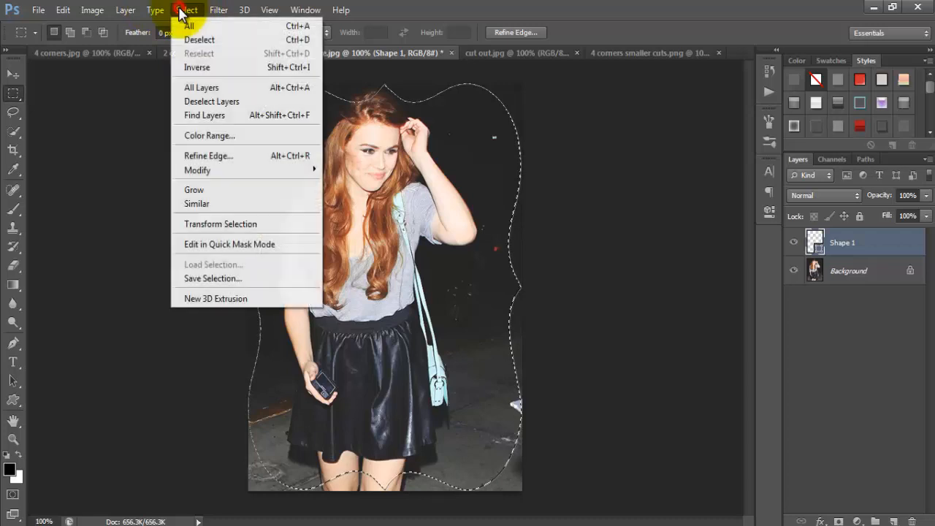
{"action": "left_click", "coordinate": [238, 236]}
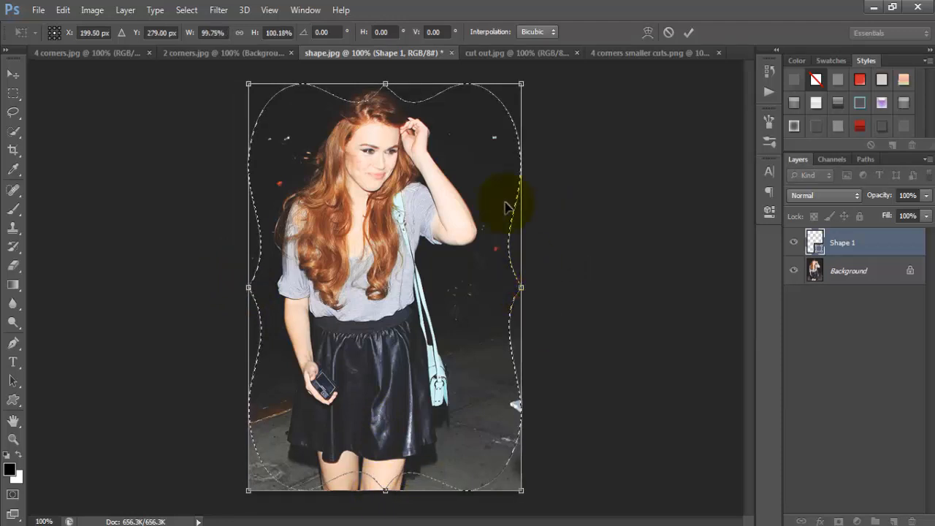
{"action": "left_click", "coordinate": [689, 33]}
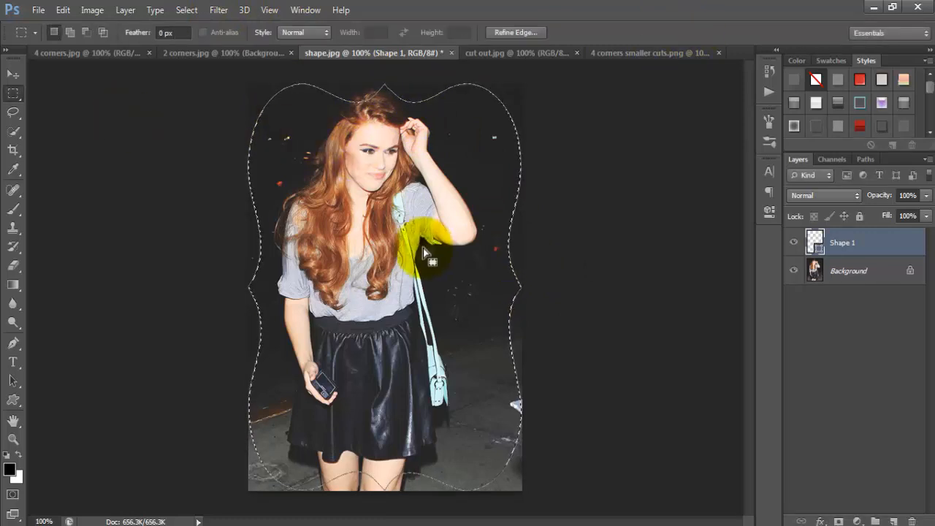
{"action": "right_click", "coordinate": [425, 219]}
{"action": "left_click", "coordinate": [467, 244]}
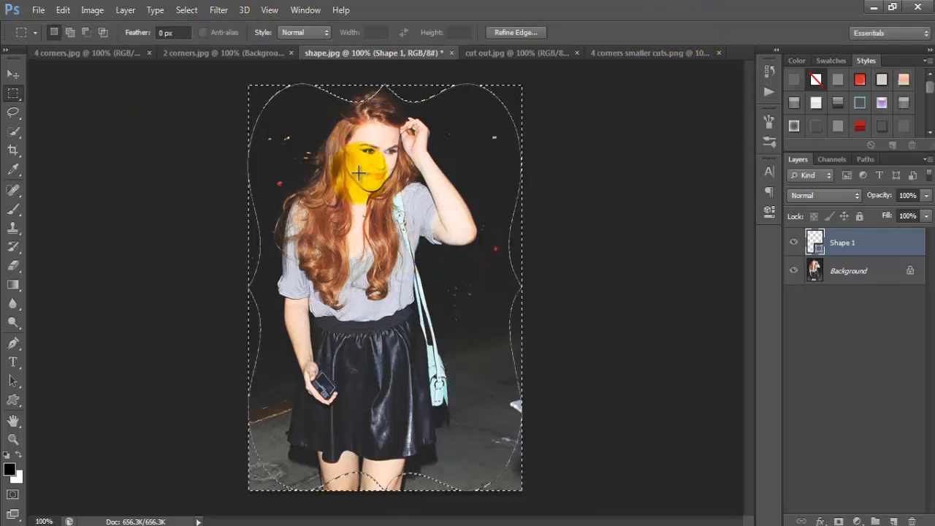
Step: Fill the area outside the wavy shape with white at 100% opacity on a new layer and clear the selection
{"action": "left_click", "coordinate": [895, 521]}
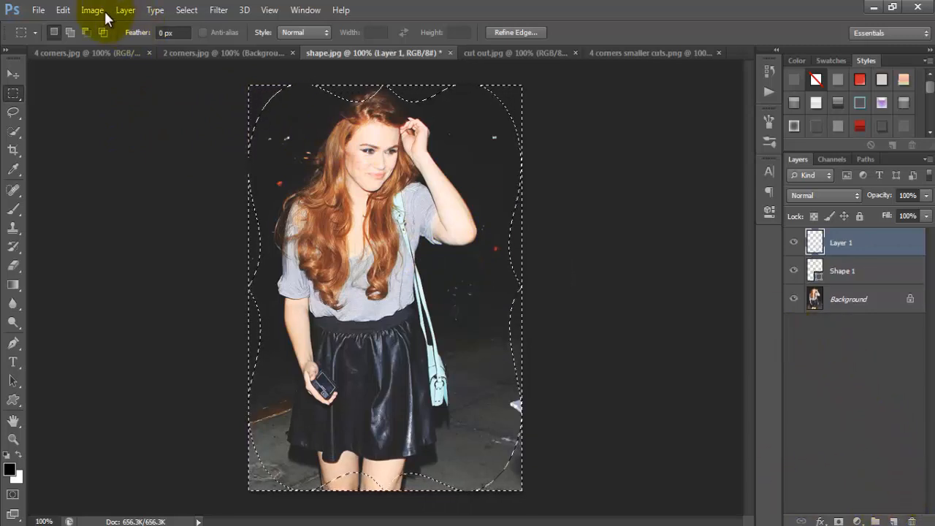
{"action": "left_click", "coordinate": [64, 9]}
{"action": "left_click", "coordinate": [175, 205]}
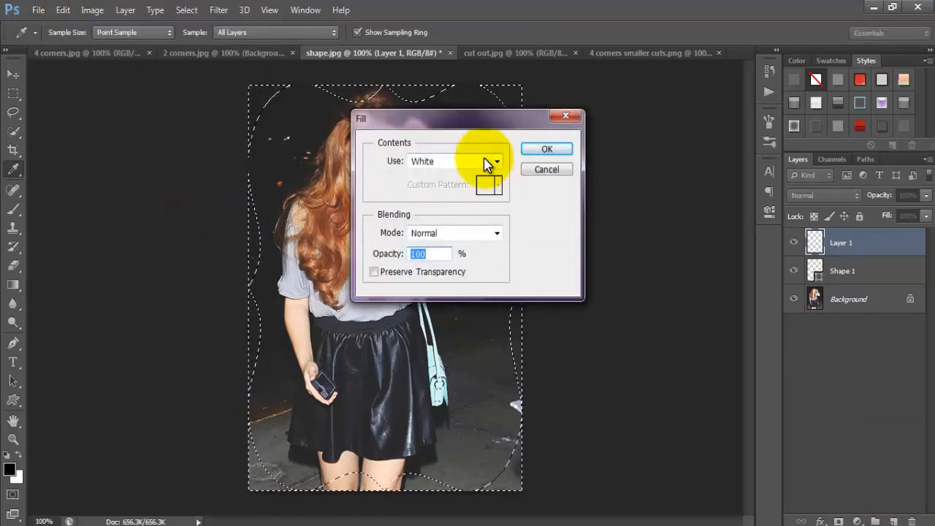
{"action": "left_click", "coordinate": [547, 149]}
{"action": "key", "text": "m"}
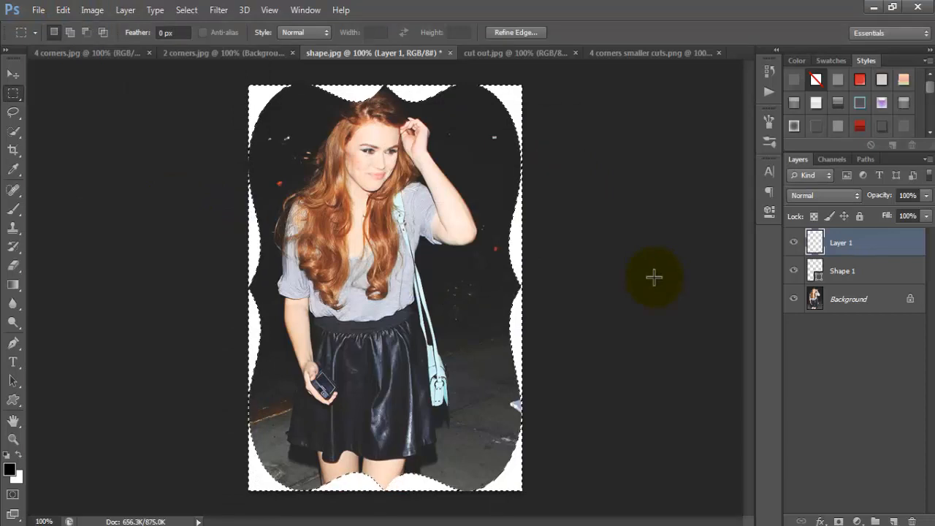
{"action": "key", "text": "ctrl+d"}
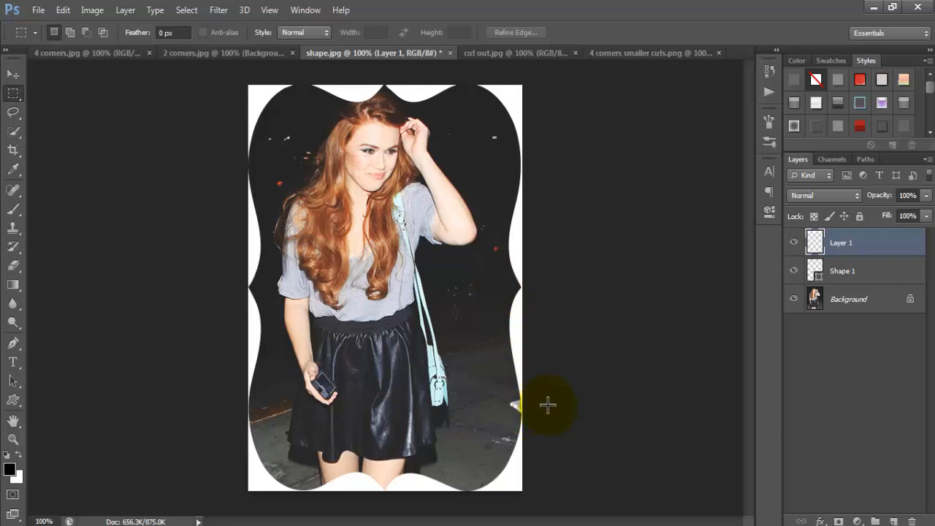
Step: In cut out.jpg, add a new layer and draw a closed four-point Pen path cutting diagonally across the image's upper-left corner
{"action": "left_click", "coordinate": [497, 53]}
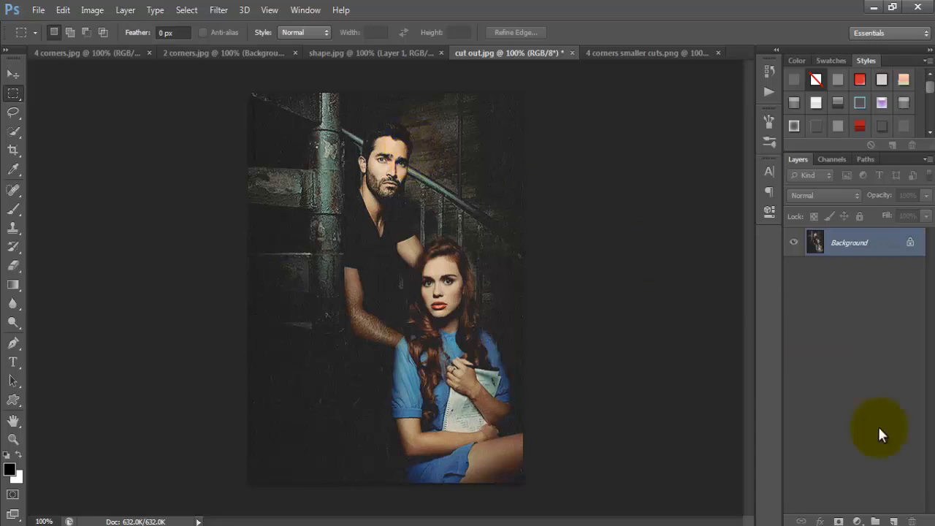
{"action": "left_click", "coordinate": [895, 520]}
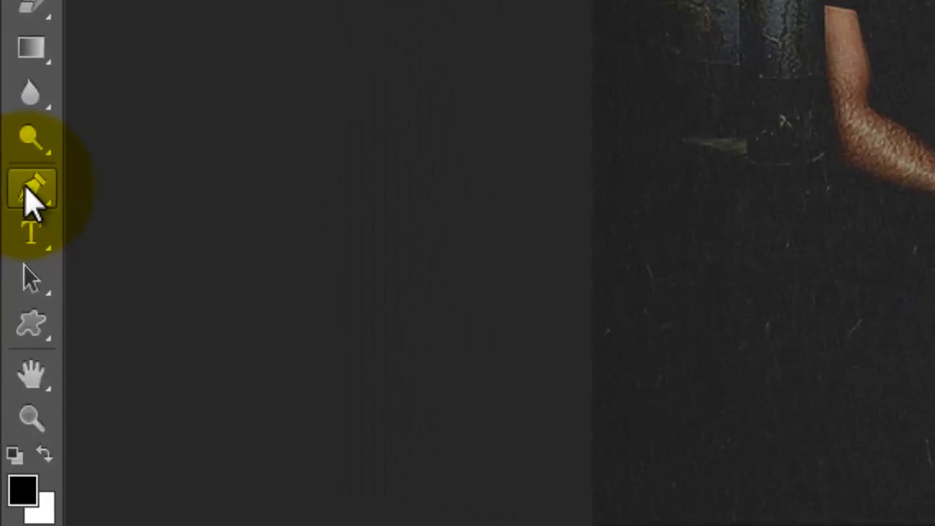
{"action": "left_click", "coordinate": [27, 189]}
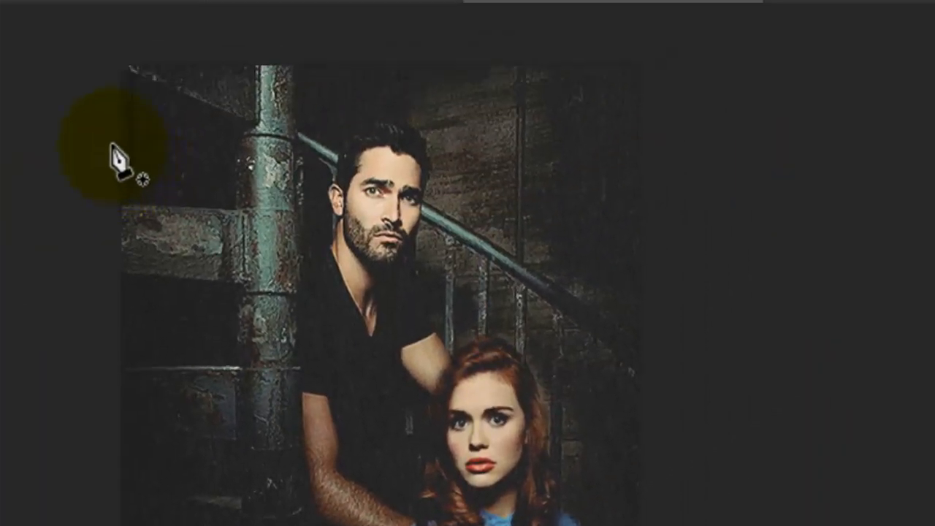
{"action": "left_click_drag", "start_coordinate": [112, 147], "coordinate": [204, 54]}
{"action": "left_click_drag", "start_coordinate": [95, 38], "coordinate": [66, 119]}
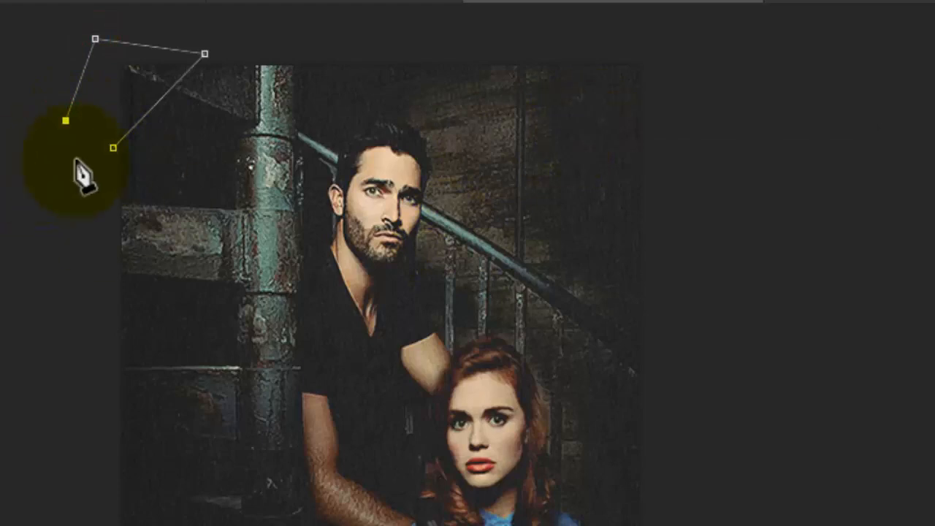
{"action": "left_click", "coordinate": [113, 148]}
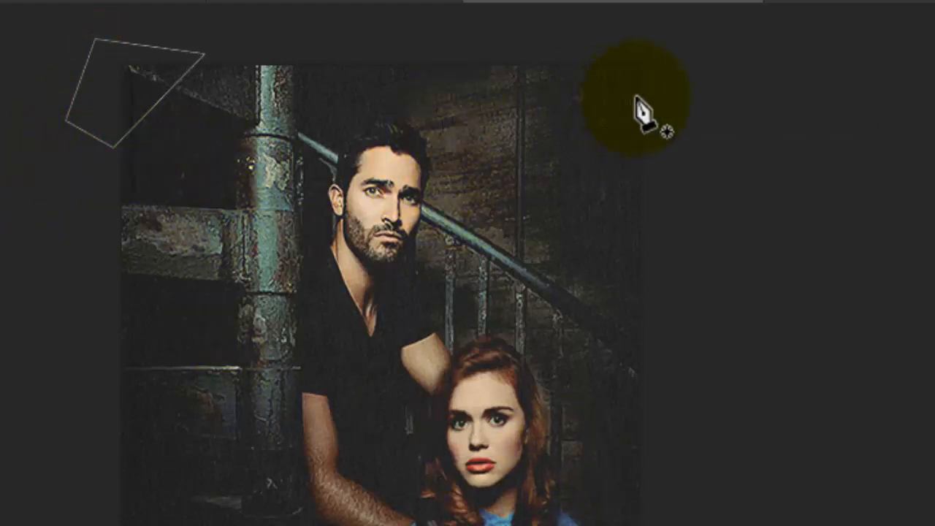
Step: Draw a closed six-point Pen path cutting diagonally across the image's upper-right corner
{"action": "left_click", "coordinate": [486, 51]}
{"action": "left_click", "coordinate": [660, 255]}
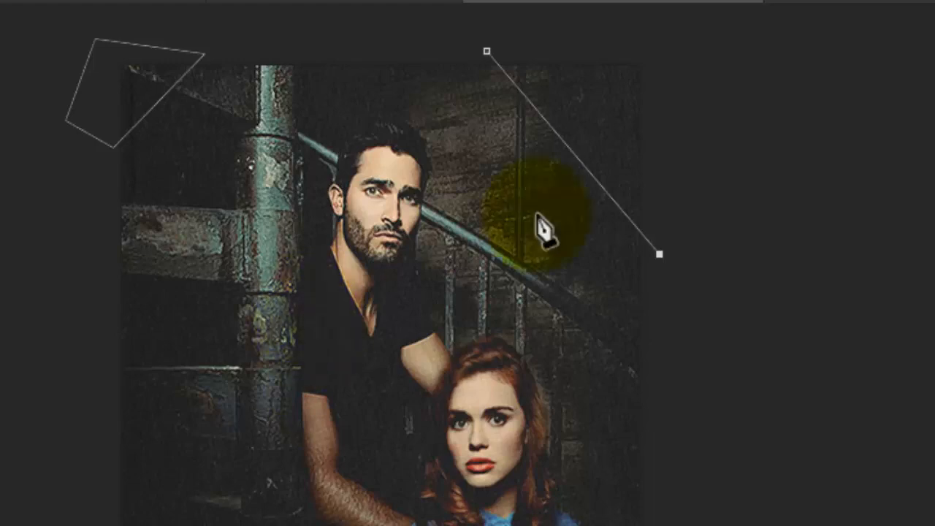
{"action": "left_click", "coordinate": [676, 159]}
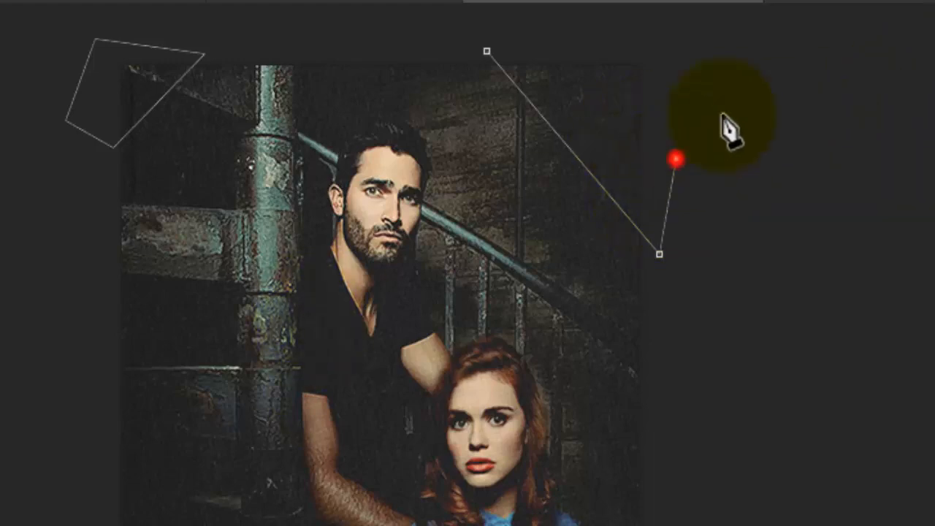
{"action": "left_click", "coordinate": [730, 78]}
{"action": "left_click", "coordinate": [585, 36]}
{"action": "left_click", "coordinate": [509, 36]}
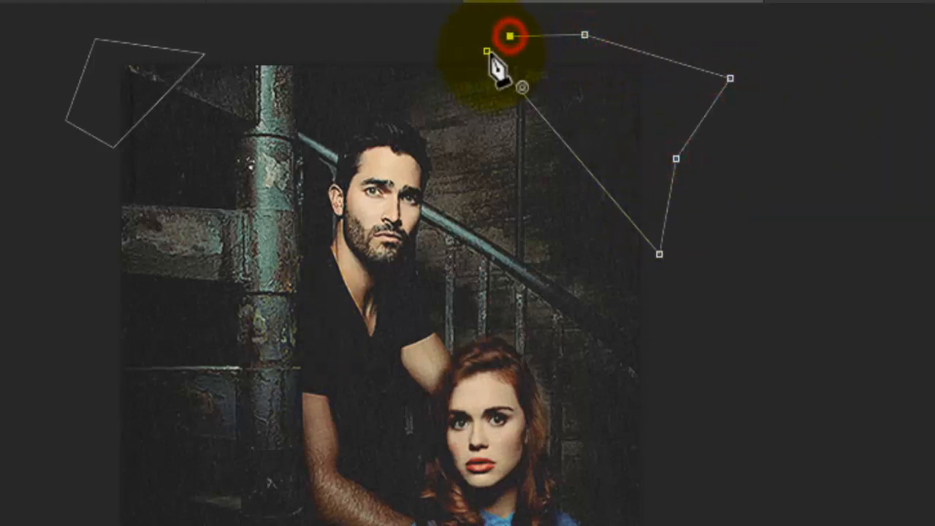
{"action": "left_click", "coordinate": [486, 51]}
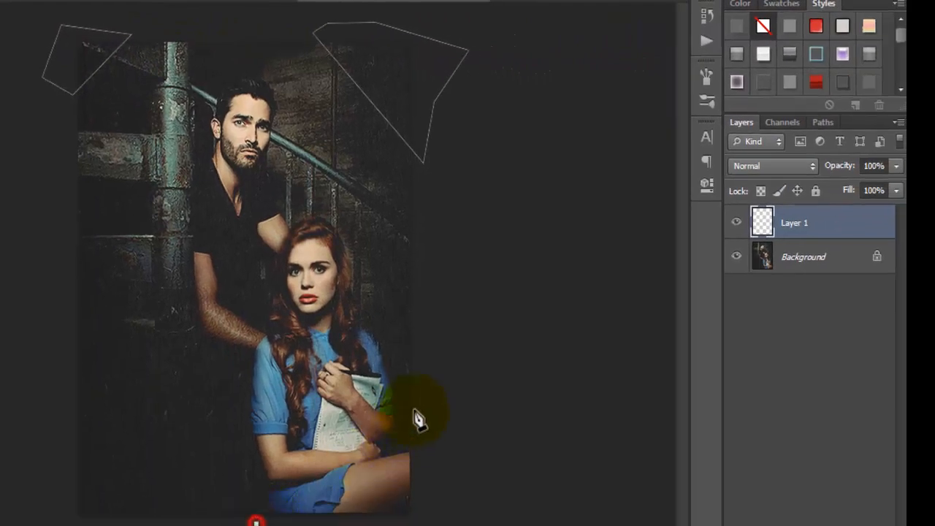
Step: Draw closed angular Pen paths across the image's lower-right and lower-left corners, making the lower-right cut larger
{"action": "left_click", "coordinate": [435, 382]}
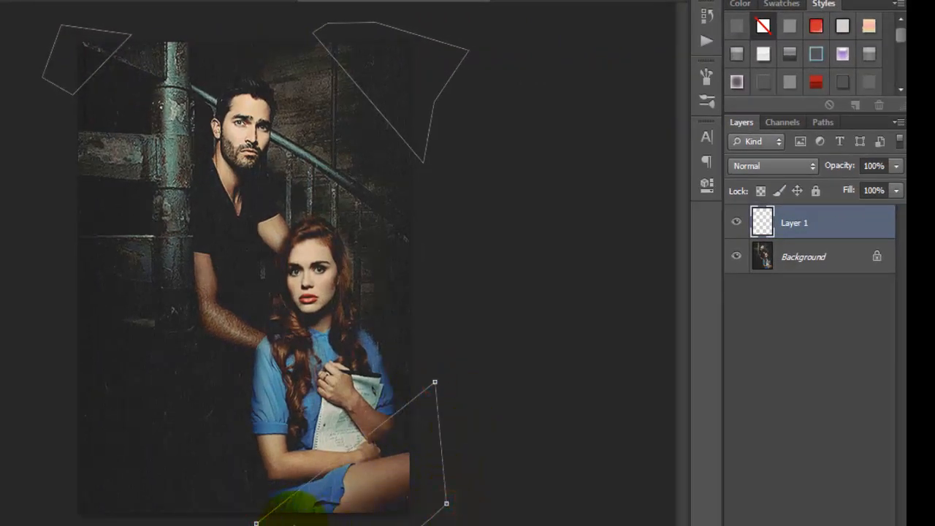
{"action": "left_click", "coordinate": [256, 523]}
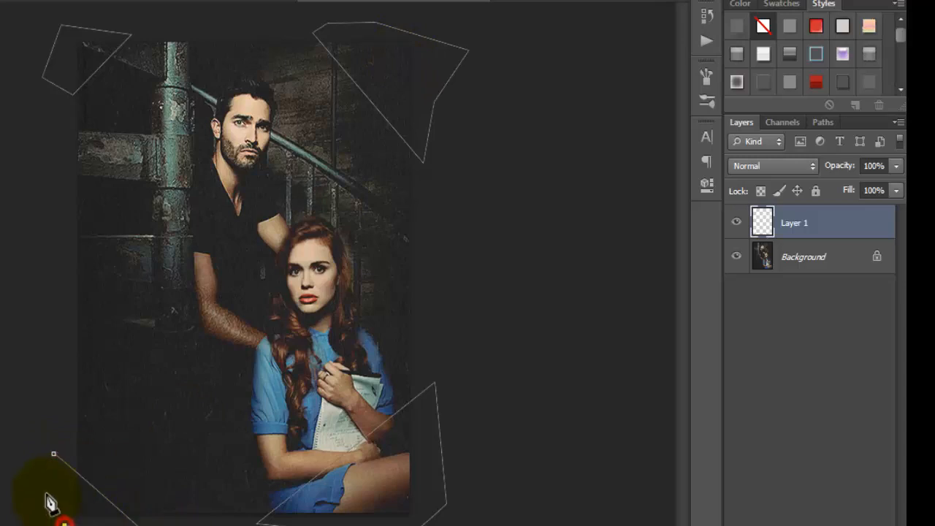
{"action": "left_click_drag", "start_coordinate": [48, 500], "coordinate": [50, 465]}
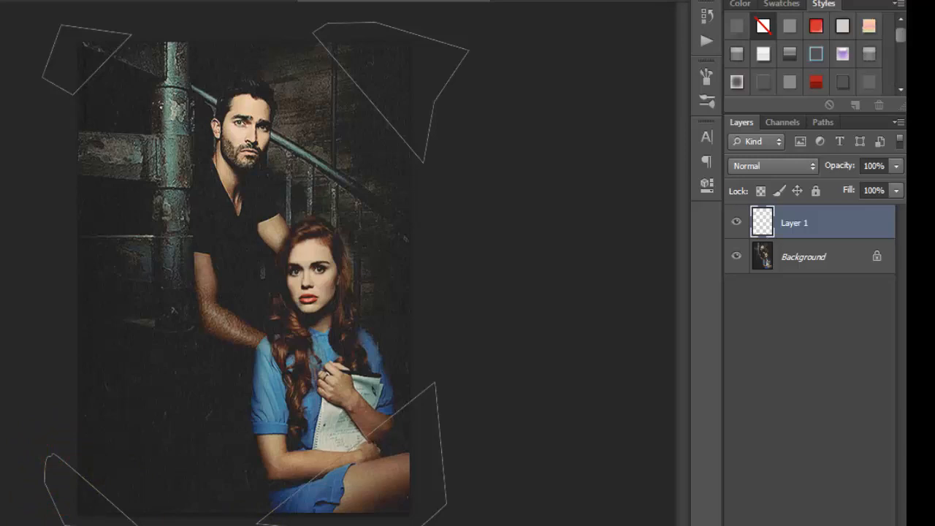
Step: Turn the four corner paths into a selection, fill it with white at 100% opacity and deselect
{"action": "key", "text": "ctrl+Return"}
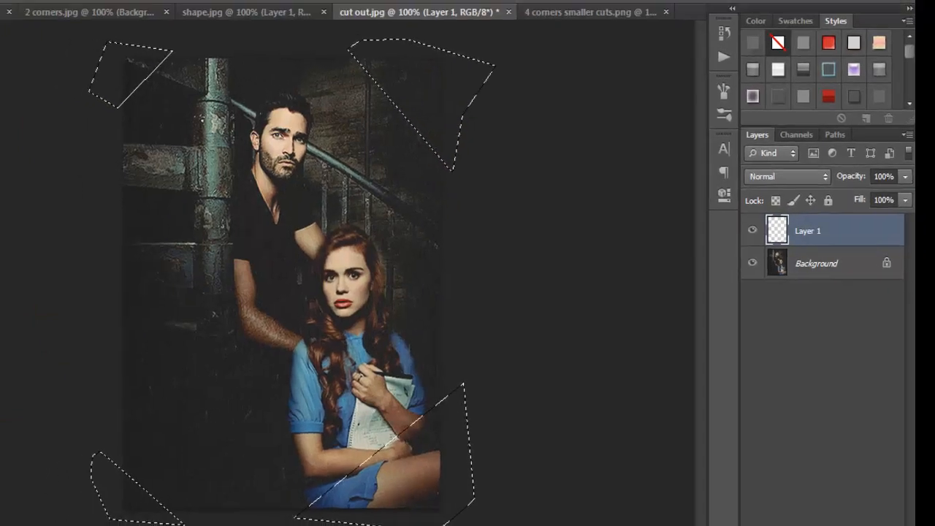
{"action": "left_click", "coordinate": [38, 10]}
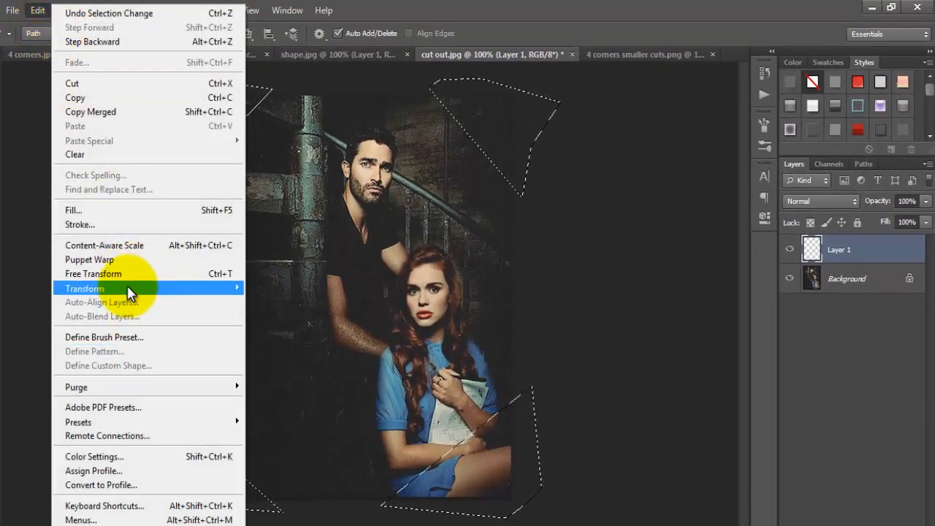
{"action": "left_click", "coordinate": [134, 212]}
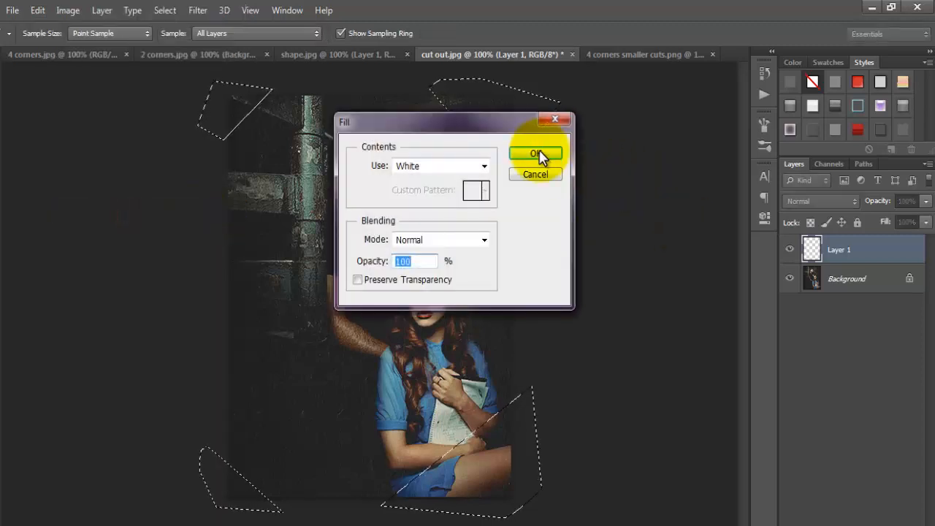
{"action": "left_click", "coordinate": [539, 155]}
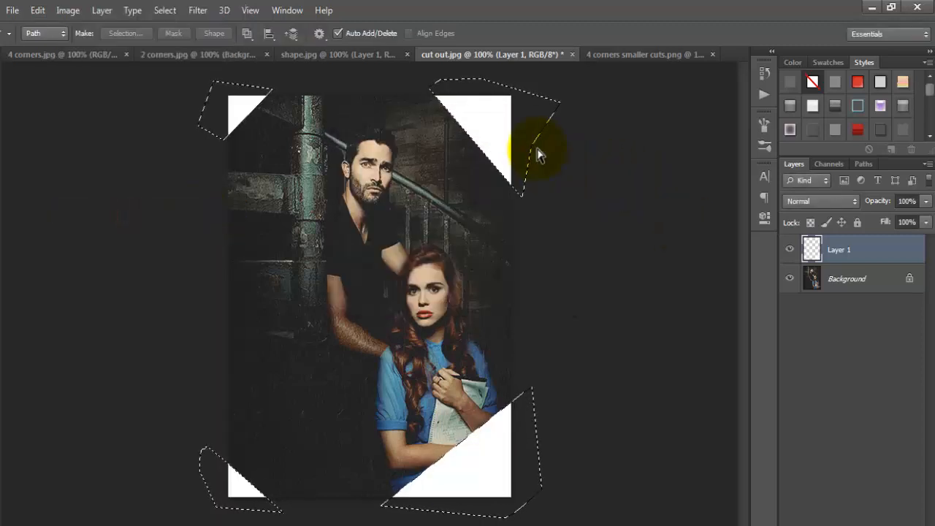
{"action": "key", "text": "ctrl+d"}
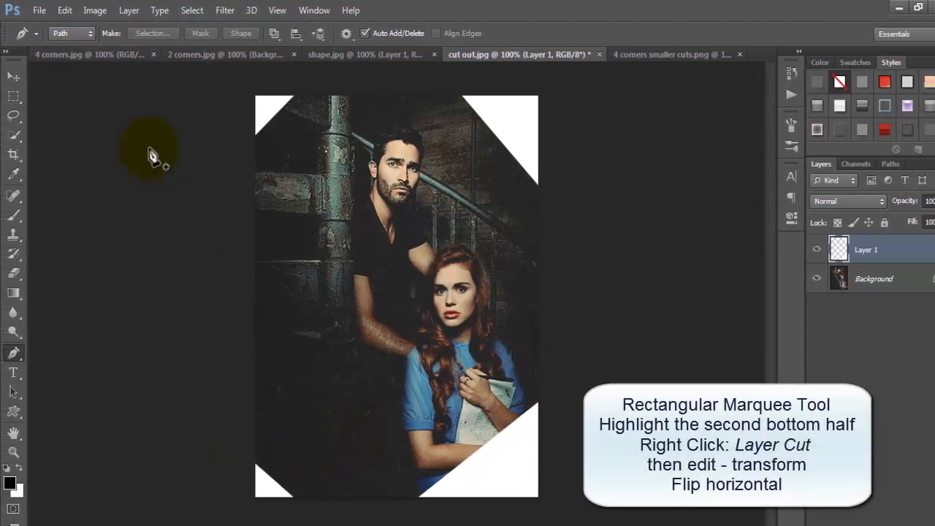
Step: Select the lower part of the image, about 5.57 by 1.94 in, and cut its two white corners to a new layer
{"action": "left_click", "coordinate": [65, 10]}
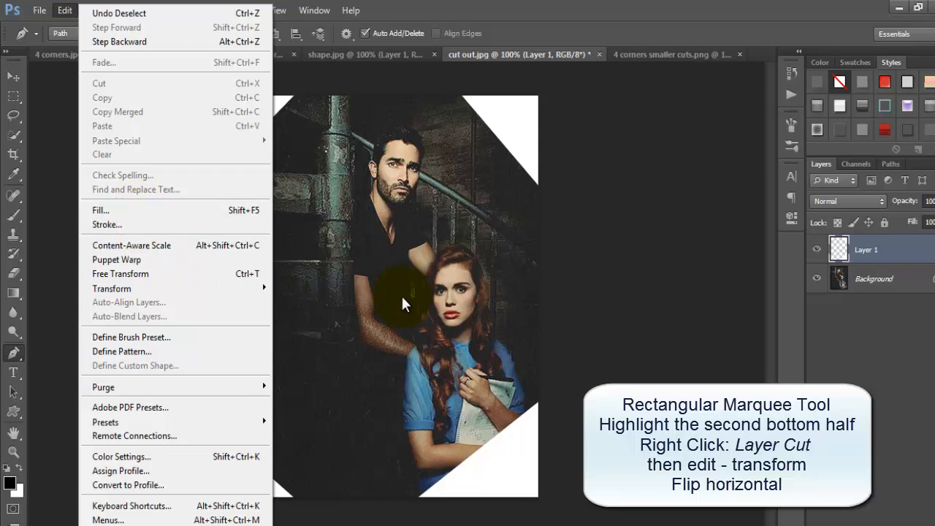
{"action": "left_click", "coordinate": [13, 96]}
{"action": "left_click_drag", "start_coordinate": [560, 519], "coordinate": [171, 393]}
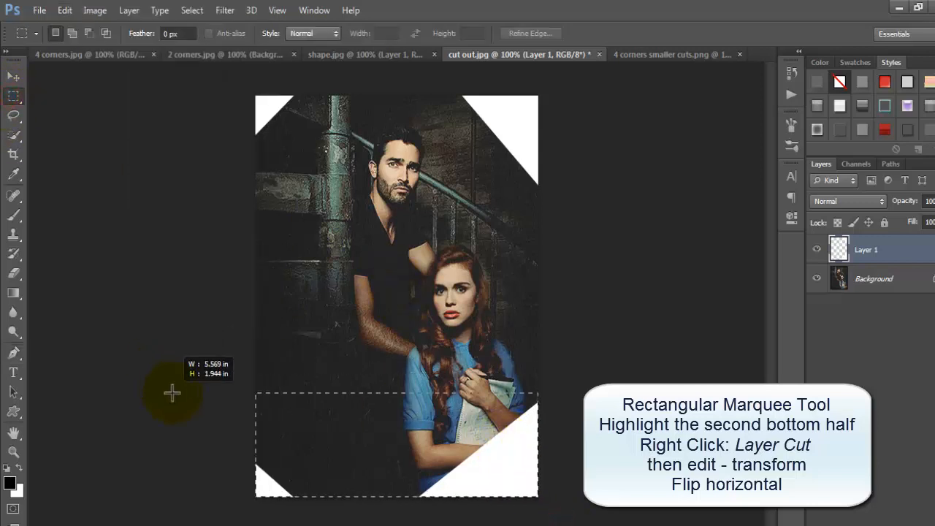
{"action": "right_click", "coordinate": [439, 433]}
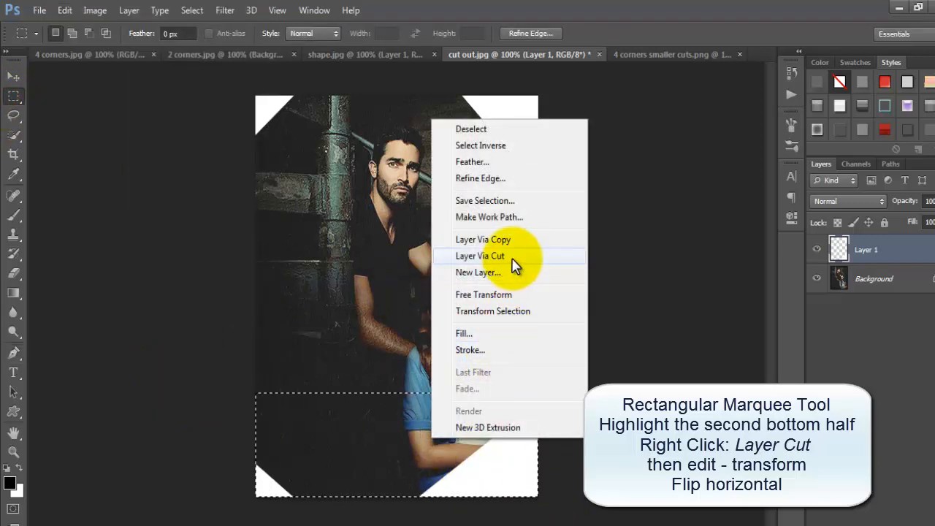
{"action": "left_click", "coordinate": [511, 257]}
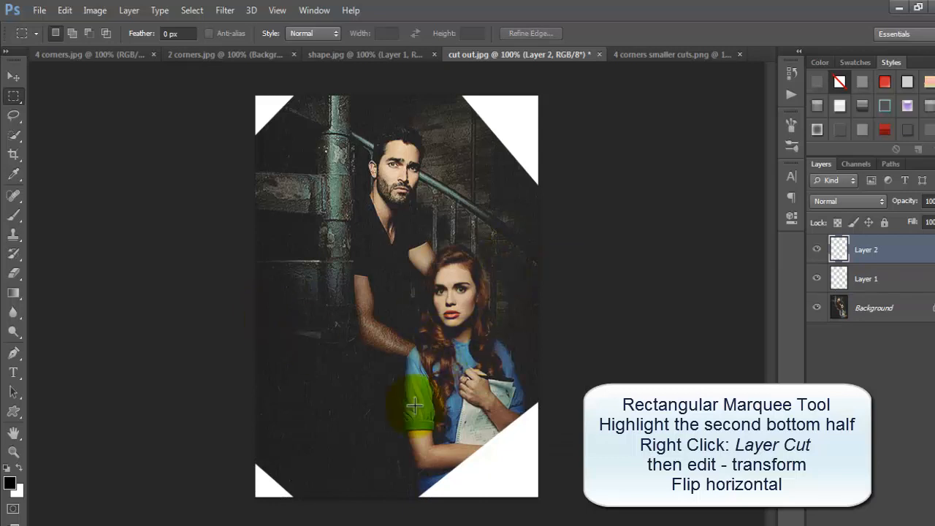
Step: Flip the layer with the two lower corners horizontally so the larger cut moves to the lower-left corner
{"action": "left_click", "coordinate": [64, 10]}
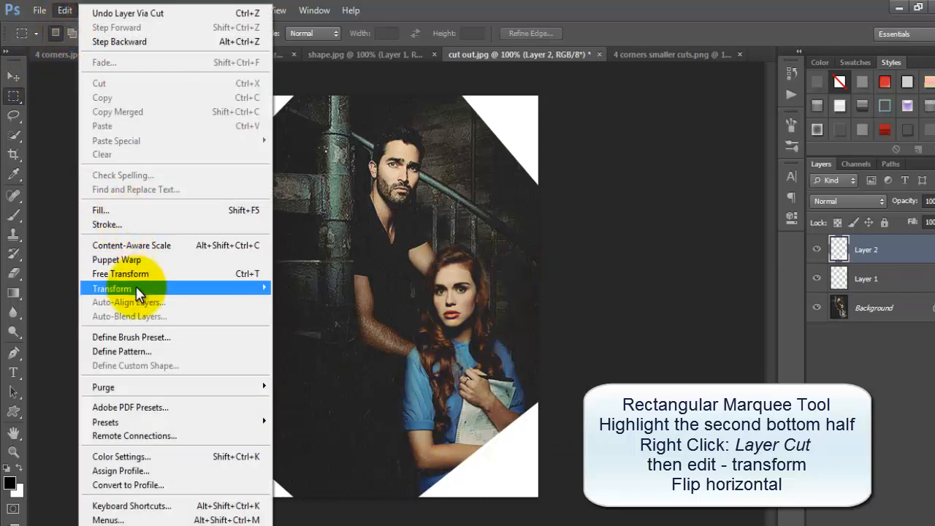
{"action": "mouse_move", "coordinate": [143, 291]}
{"action": "left_click", "coordinate": [331, 451]}
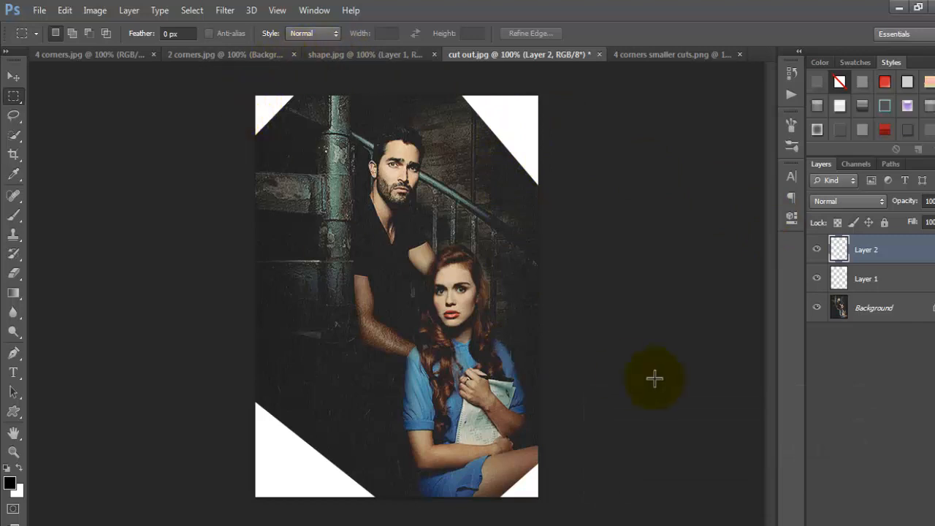
Step: In 4 corners smaller cuts.png, draw a small closed Pen path across the lower-right corner and convert it to a selection
{"action": "left_click", "coordinate": [649, 55]}
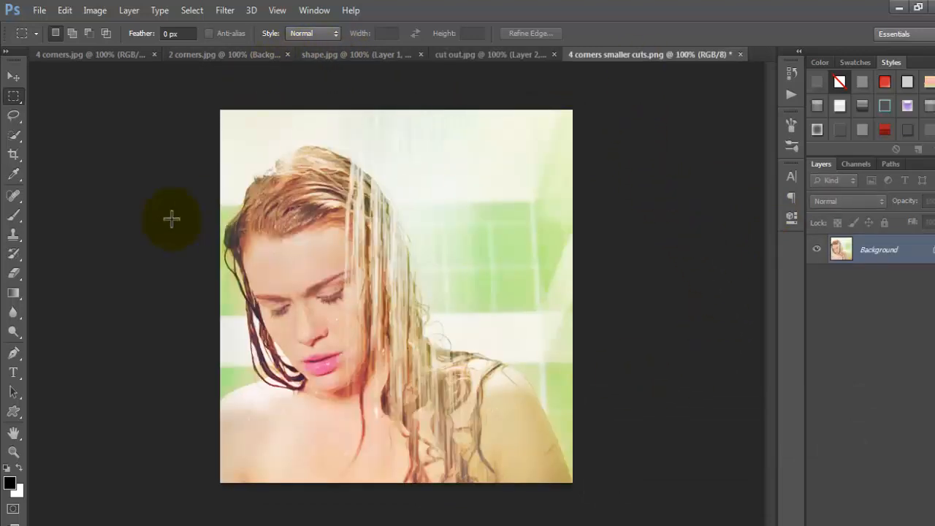
{"action": "left_click", "coordinate": [14, 354]}
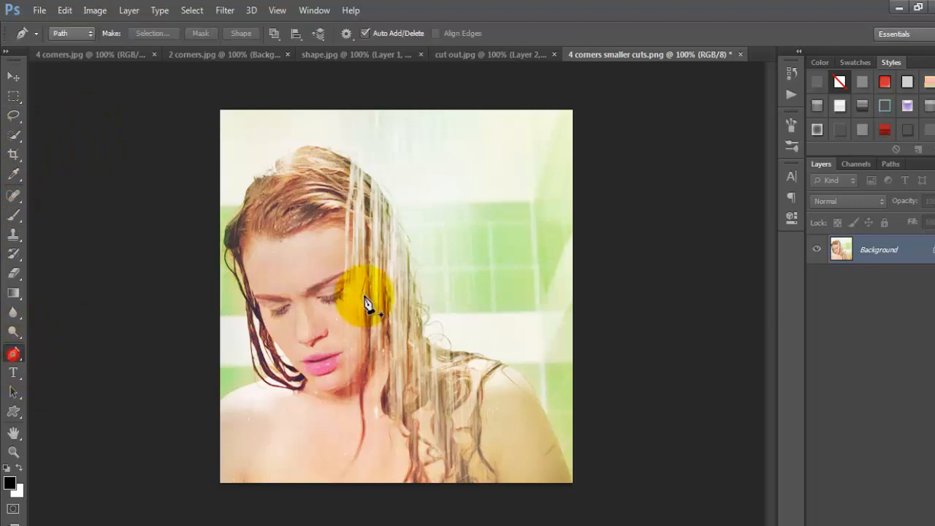
{"action": "left_click", "coordinate": [522, 492]}
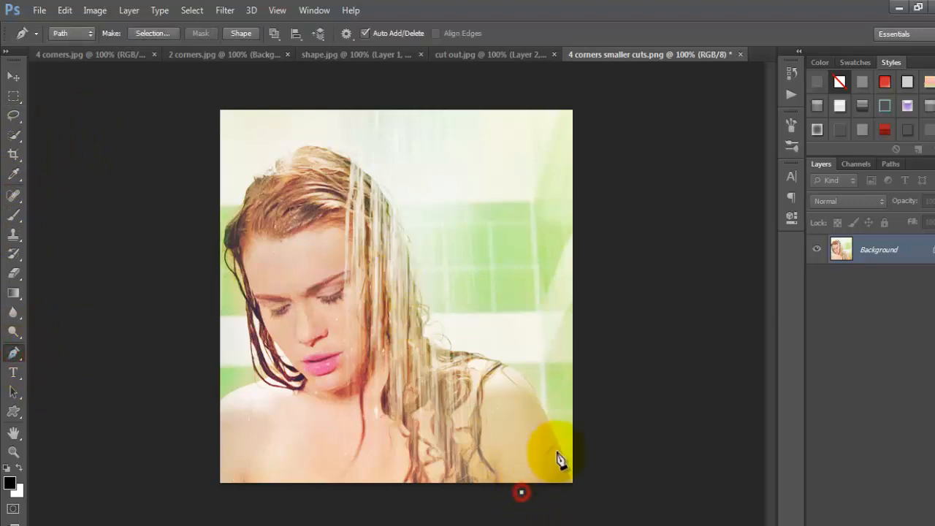
{"action": "left_click", "coordinate": [587, 435]}
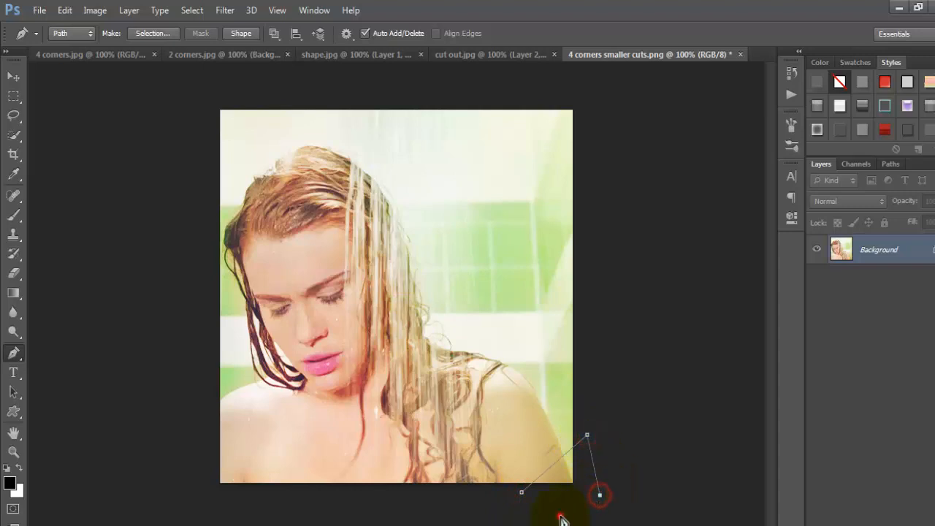
{"action": "left_click", "coordinate": [522, 494]}
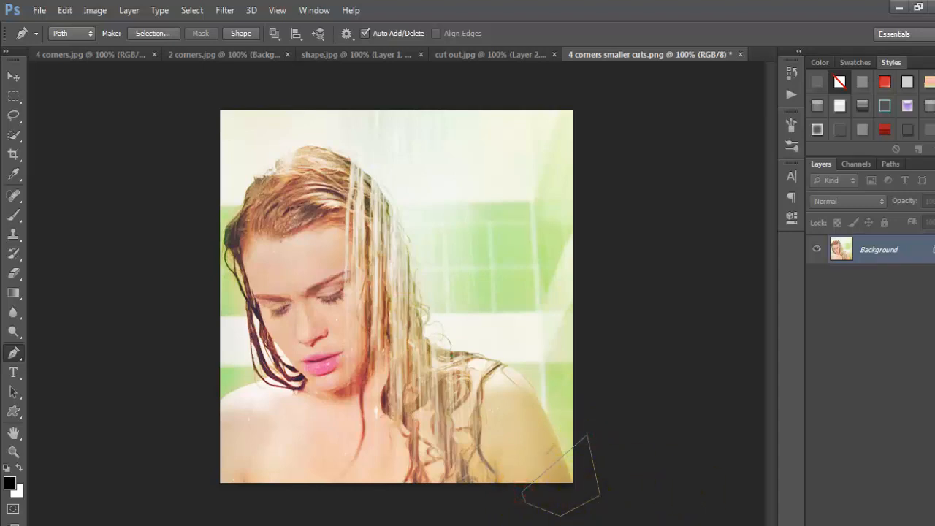
{"action": "key", "text": "ctrl+Return"}
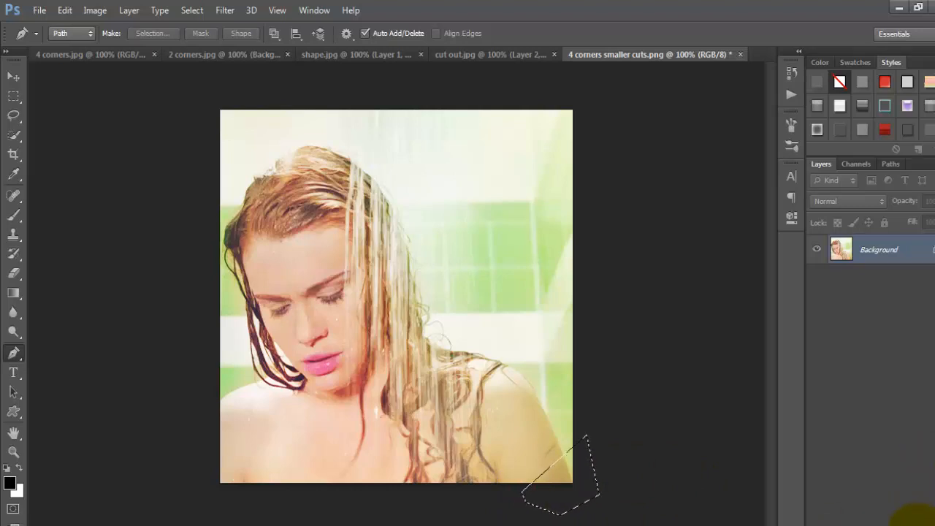
Step: Fill the selected corner with white at 100% opacity on a new layer and clear the selection
{"action": "left_click", "coordinate": [912, 520]}
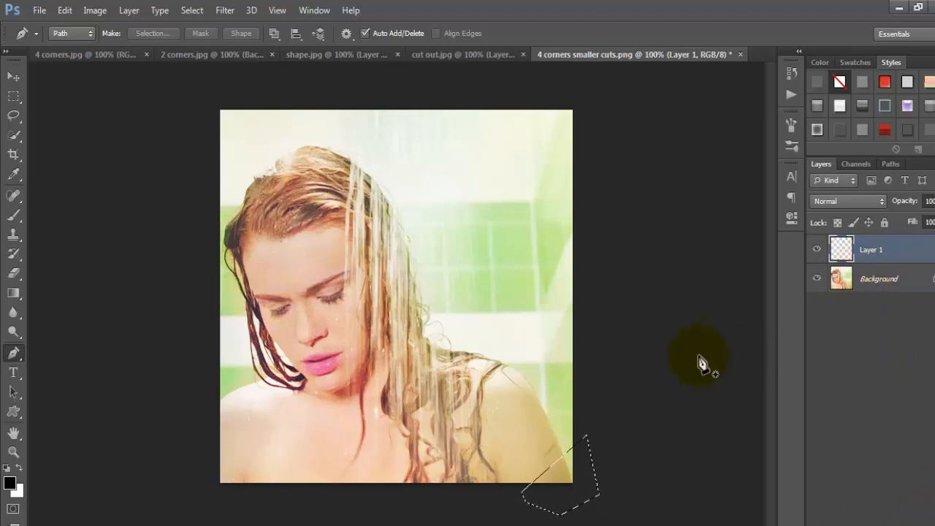
{"action": "left_click", "coordinate": [64, 10]}
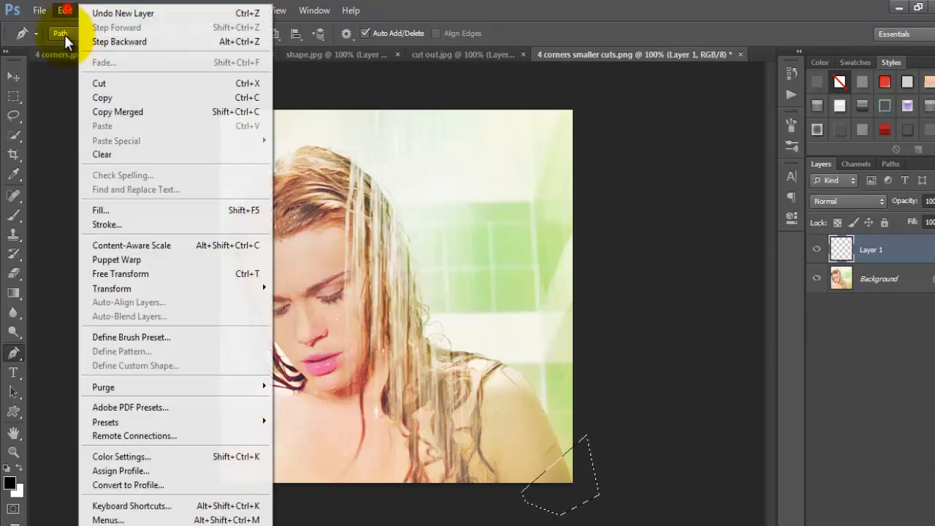
{"action": "left_click", "coordinate": [110, 210]}
{"action": "left_click", "coordinate": [562, 153]}
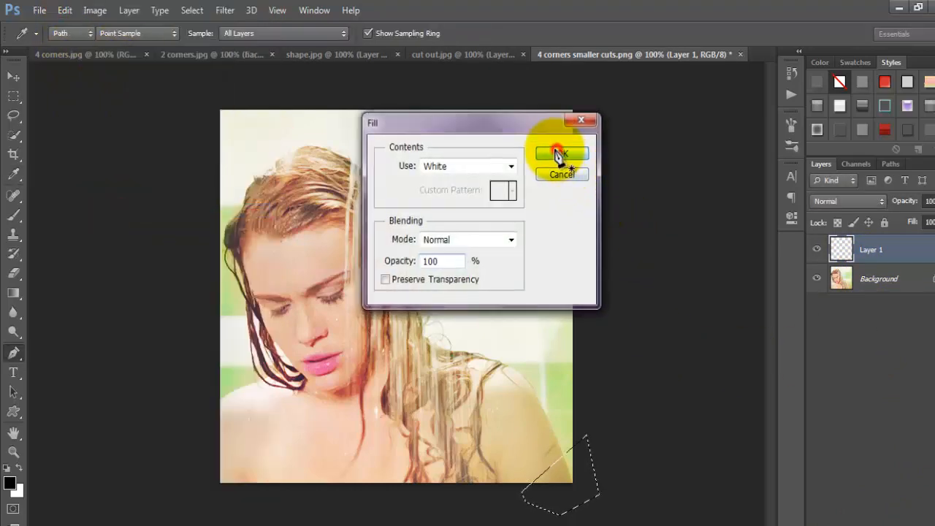
{"action": "key", "text": "p"}
{"action": "key", "text": "ctrl+d"}
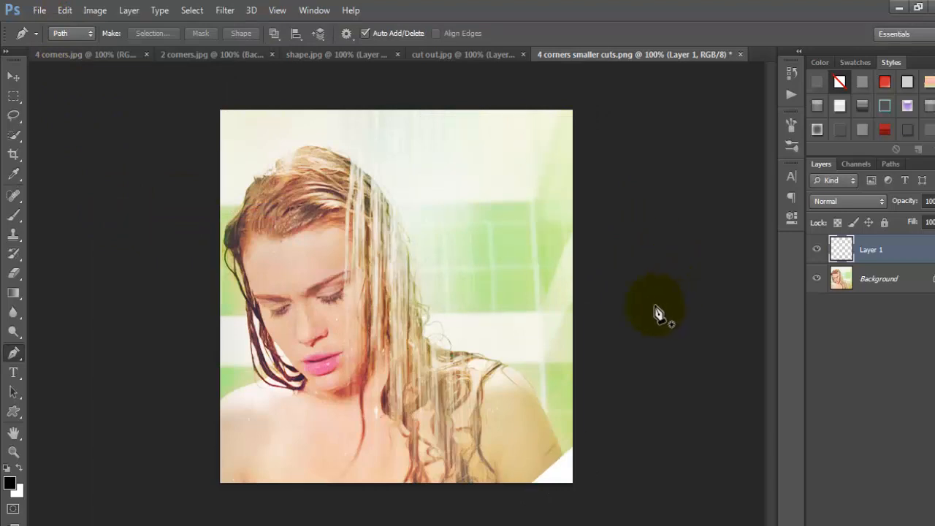
Step: Duplicate the white corner layer within the same document
{"action": "left_click", "coordinate": [67, 10]}
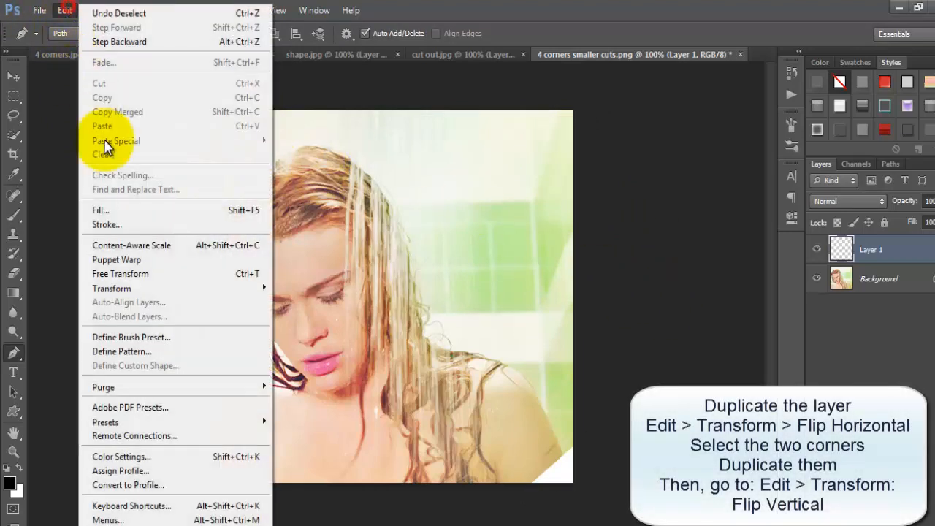
{"action": "right_click", "coordinate": [878, 245]}
{"action": "left_click", "coordinate": [650, 120]}
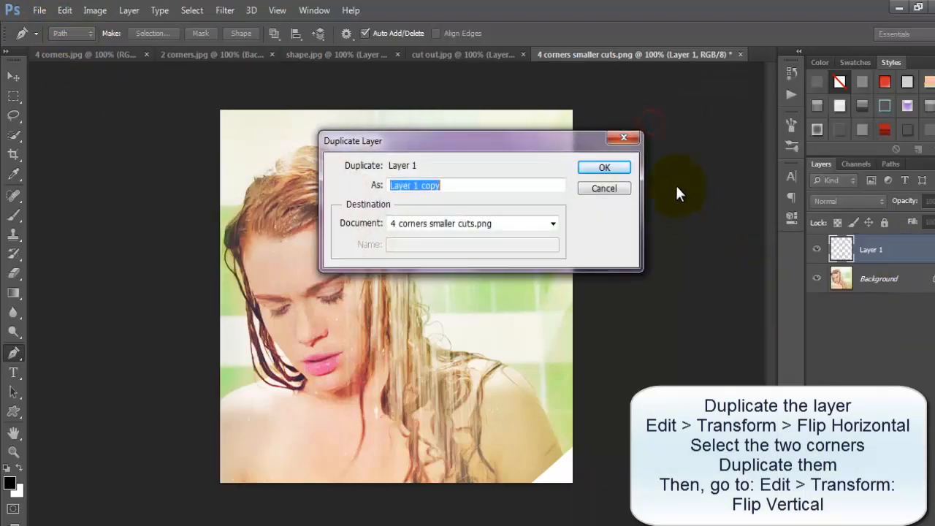
{"action": "left_click", "coordinate": [606, 166]}
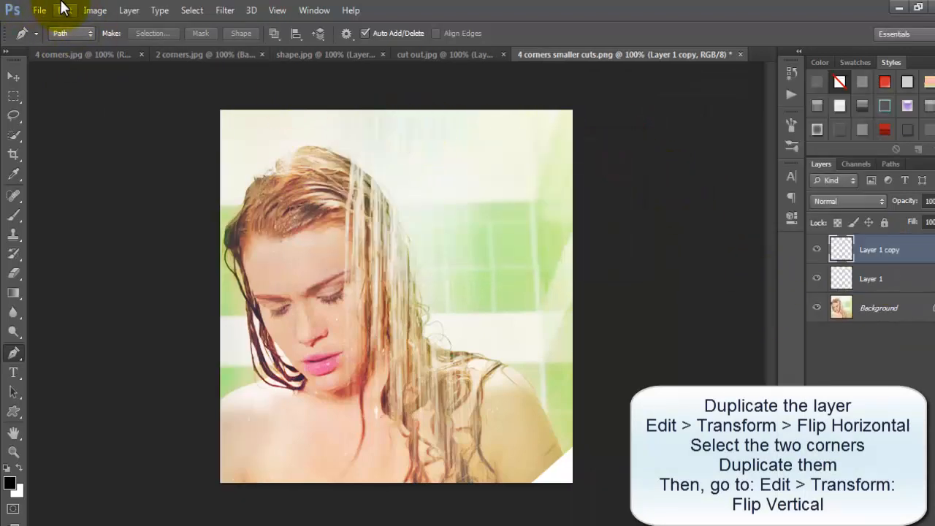
Step: Flip the duplicated corner horizontally and move it into the image's lower-left corner
{"action": "left_click", "coordinate": [64, 9]}
{"action": "mouse_move", "coordinate": [176, 288]}
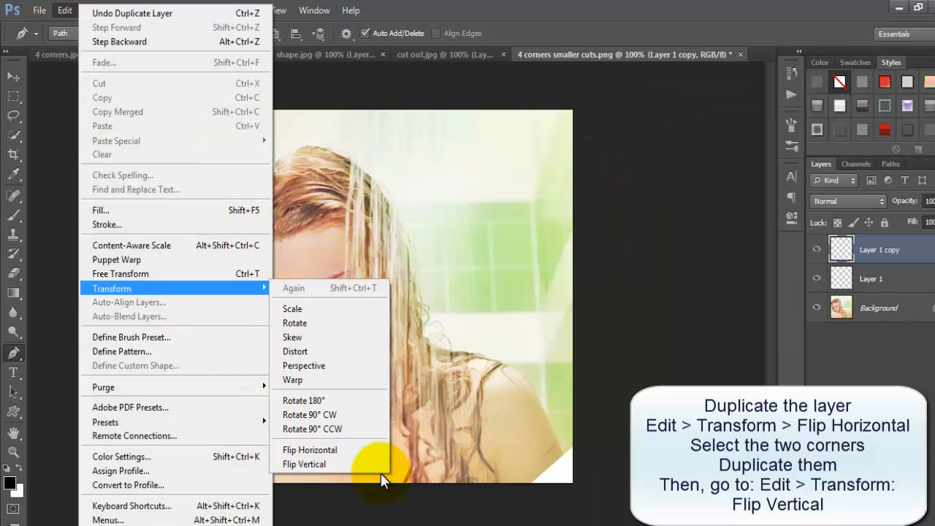
{"action": "left_click", "coordinate": [353, 449]}
{"action": "key", "text": "v"}
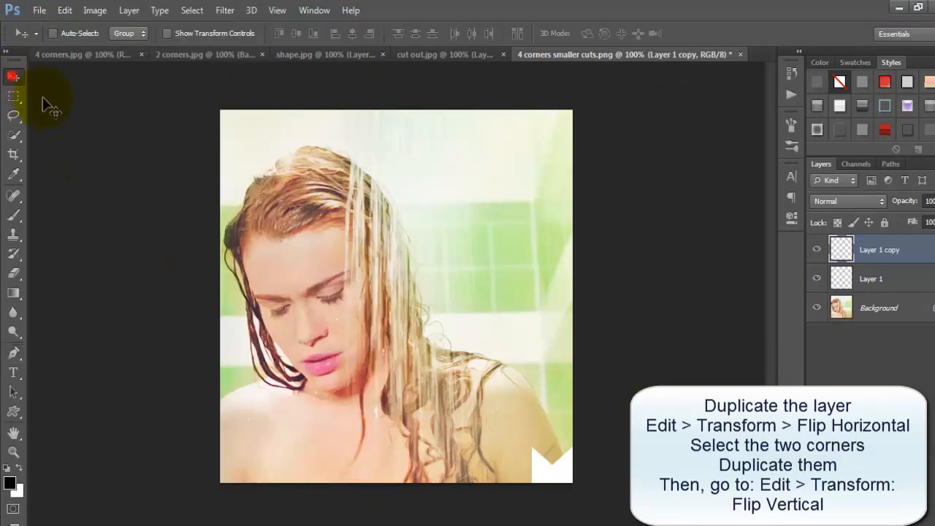
{"action": "left_click_drag", "start_coordinate": [532, 469], "coordinate": [228, 472]}
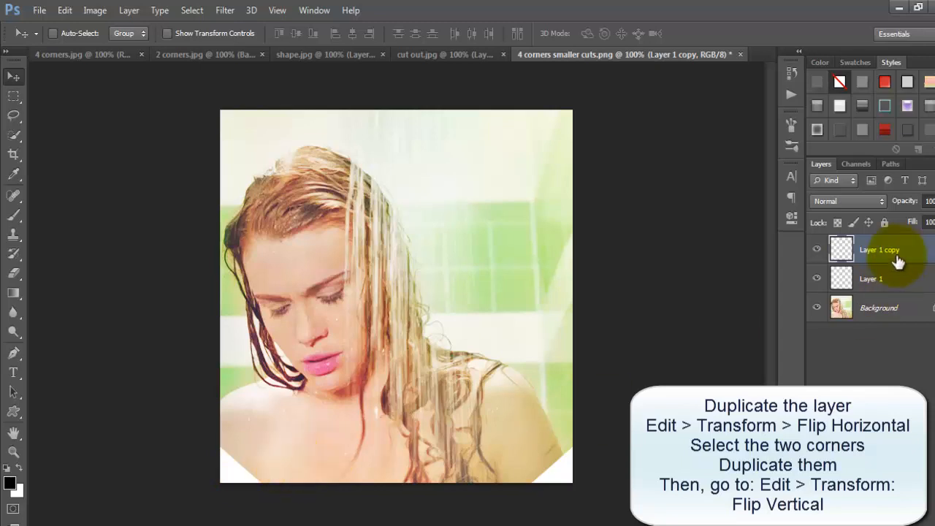
Step: Select both white bottom-corner layers and duplicate them together within the same document
{"action": "left_click", "coordinate": [894, 279], "text": "shift"}
{"action": "right_click", "coordinate": [897, 284]}
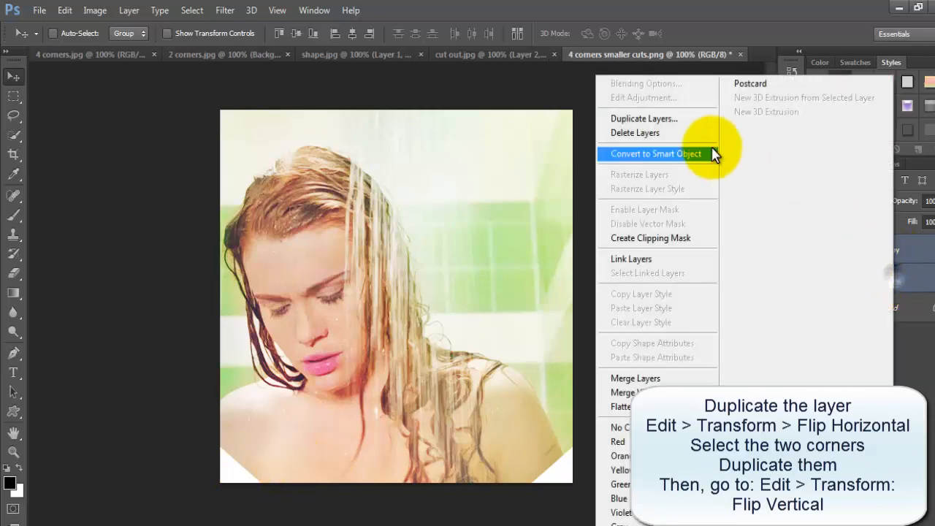
{"action": "left_click", "coordinate": [687, 122]}
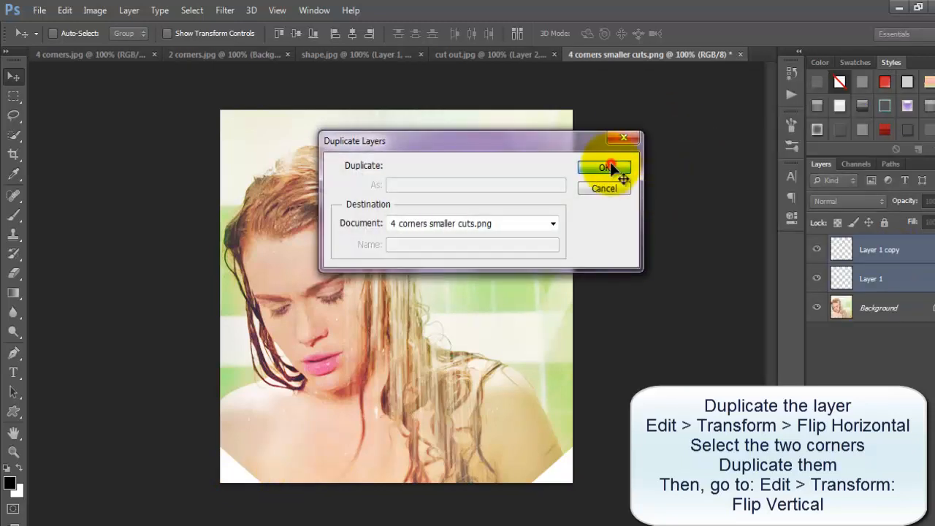
{"action": "left_click", "coordinate": [610, 169]}
Step: Flip the two duplicated corners vertically and move them up into the image's upper corners
{"action": "left_click", "coordinate": [38, 10]}
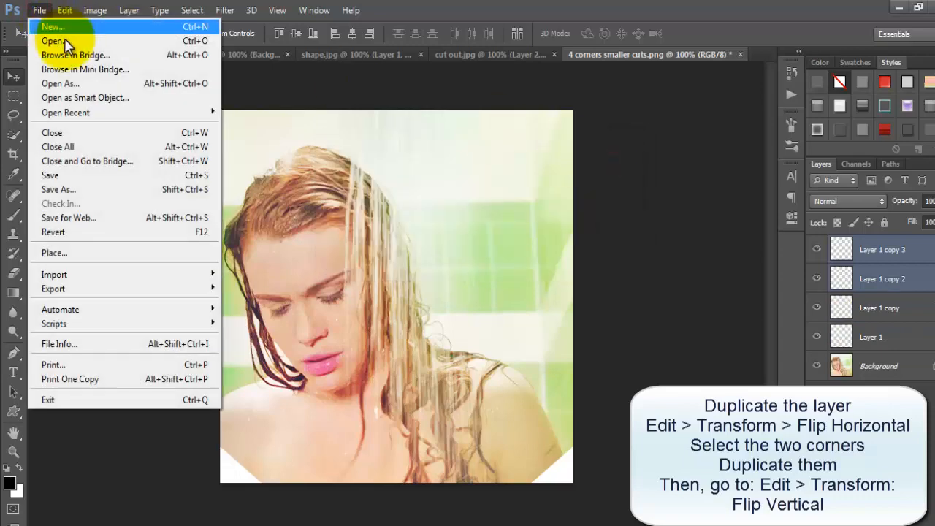
{"action": "mouse_move", "coordinate": [64, 12]}
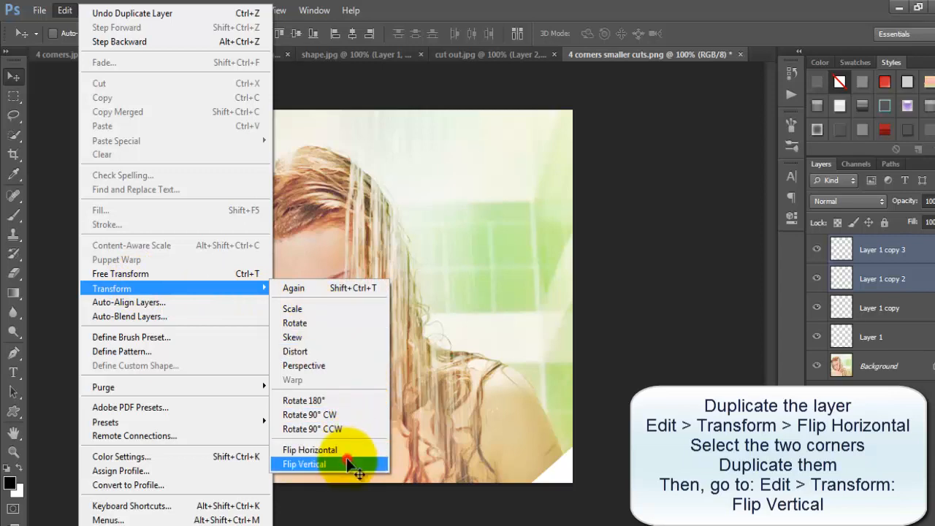
{"action": "left_click", "coordinate": [353, 465]}
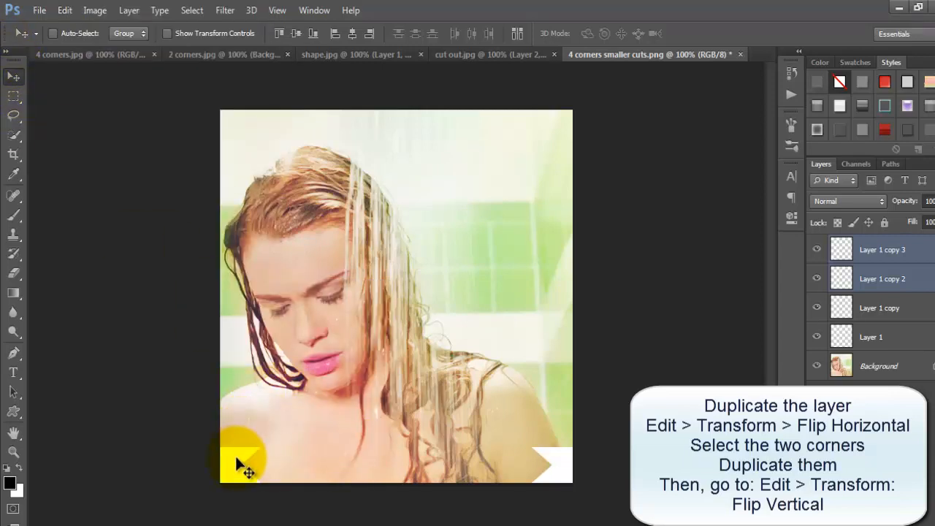
{"action": "left_click_drag", "start_coordinate": [237, 462], "coordinate": [240, 127]}
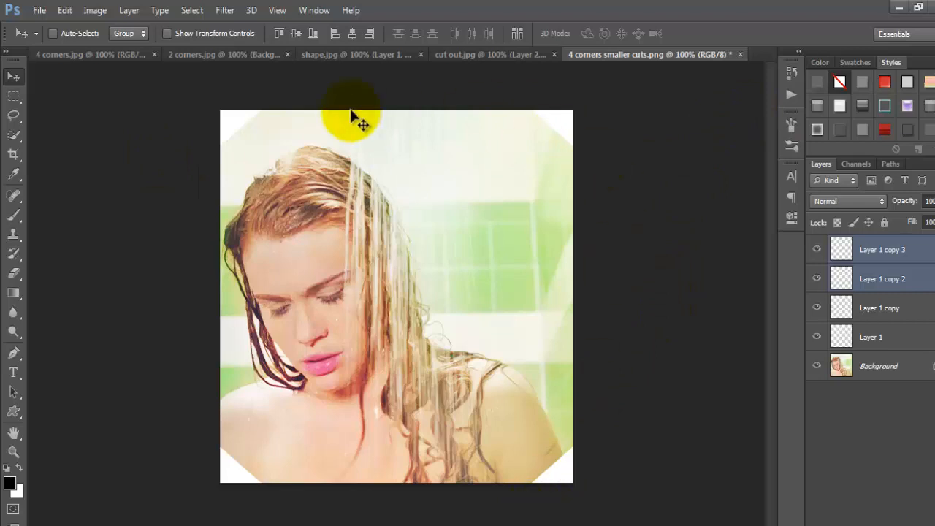
Step: Duplicate the Background layer as Background copy within the same document
{"action": "left_click", "coordinate": [896, 373]}
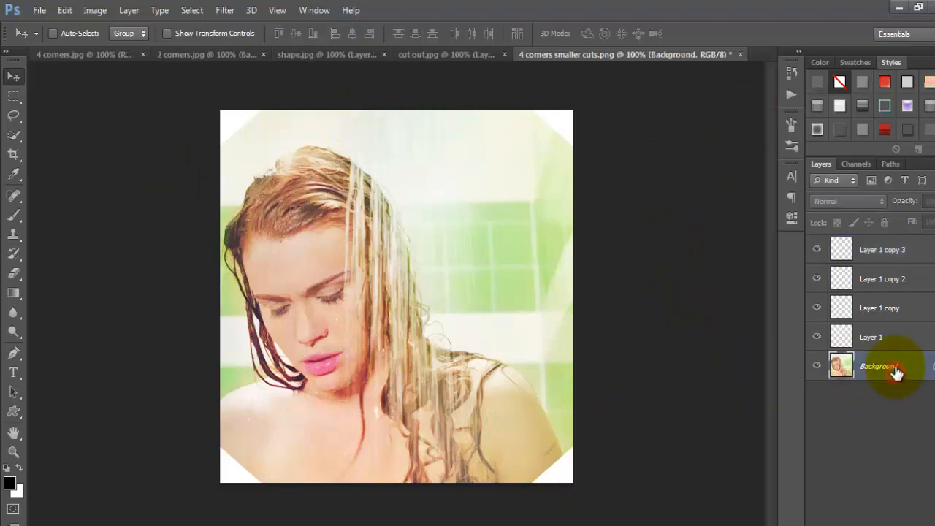
{"action": "right_click", "coordinate": [888, 371]}
{"action": "left_click", "coordinate": [859, 400]}
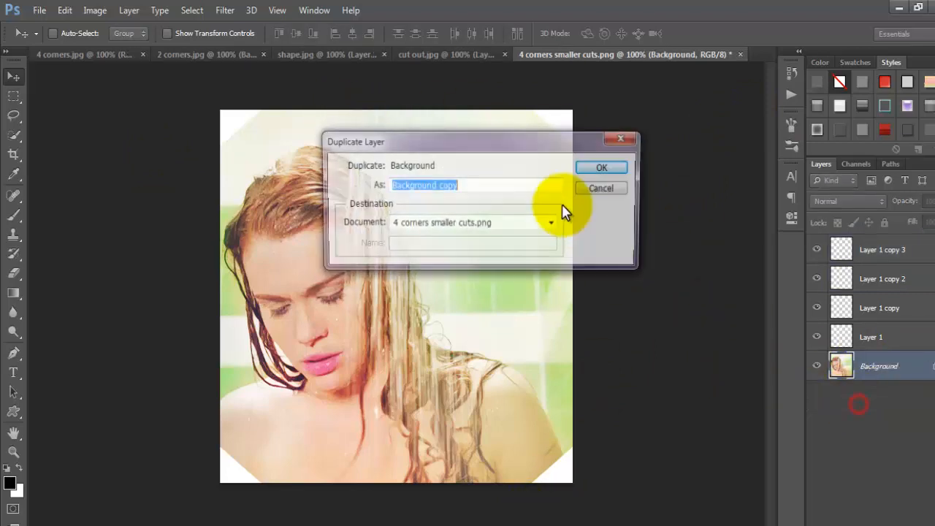
{"action": "left_click", "coordinate": [614, 167]}
Step: Fill the Background copy layer with black in Normal mode at 100% opacity
{"action": "left_click", "coordinate": [64, 10]}
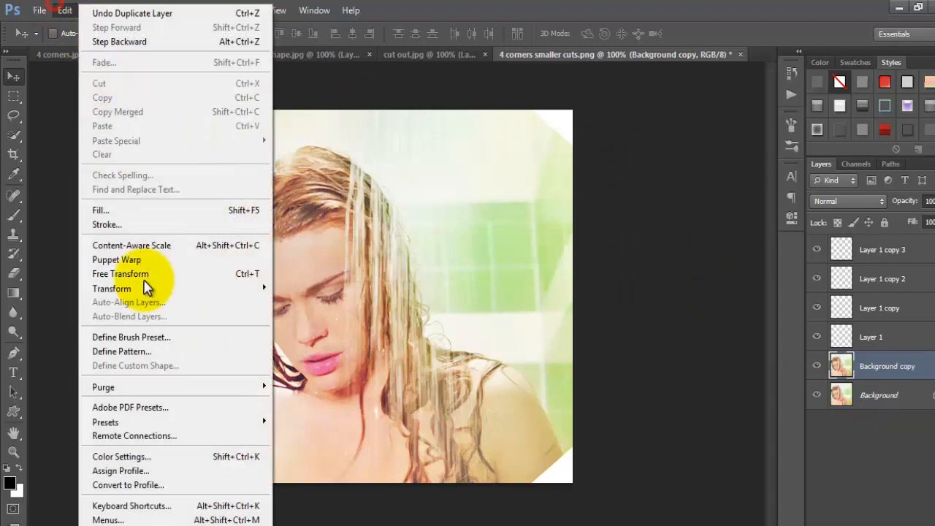
{"action": "left_click", "coordinate": [127, 216]}
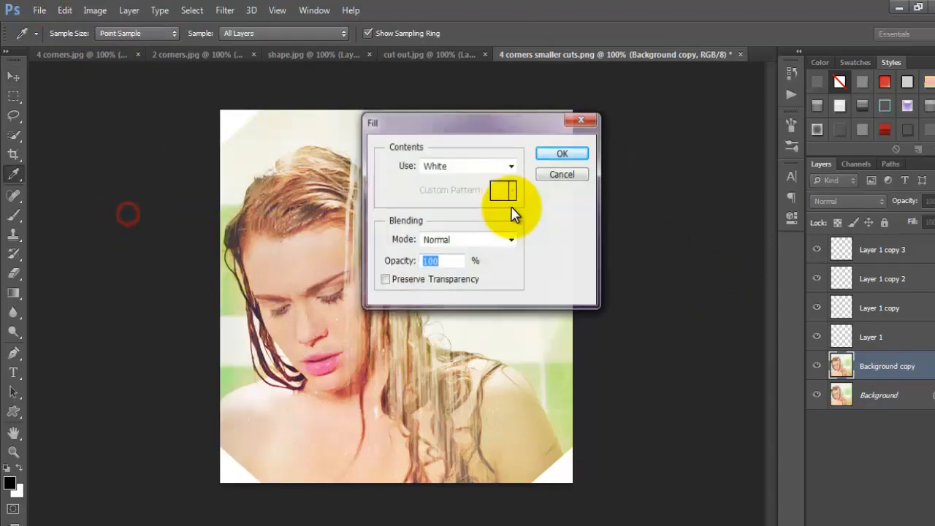
{"action": "left_click", "coordinate": [504, 166]}
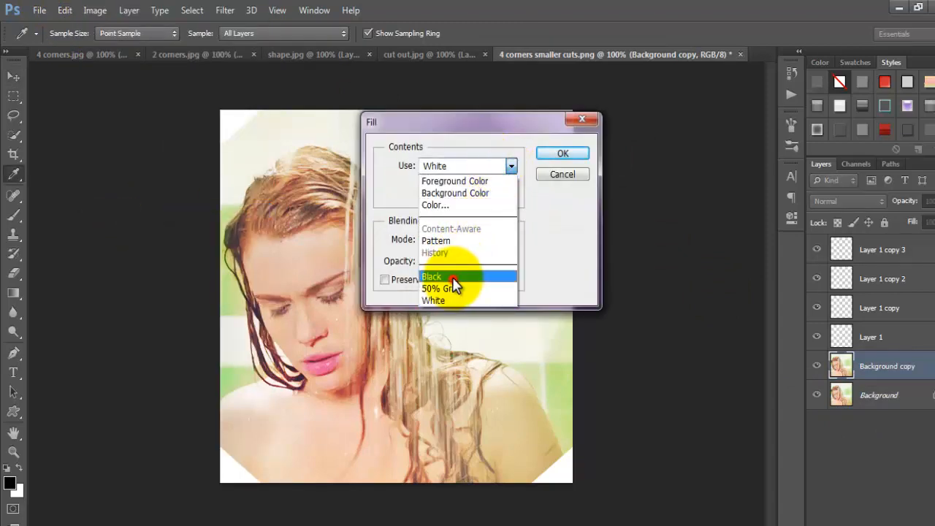
{"action": "left_click", "coordinate": [455, 277]}
{"action": "left_click", "coordinate": [564, 154]}
{"action": "key", "text": "v"}
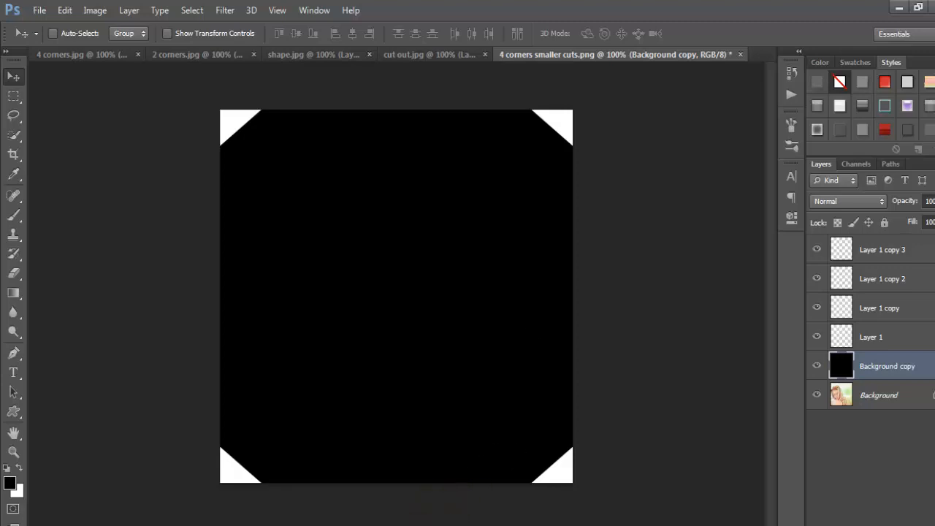
{"action": "left_click", "coordinate": [416, 524]}
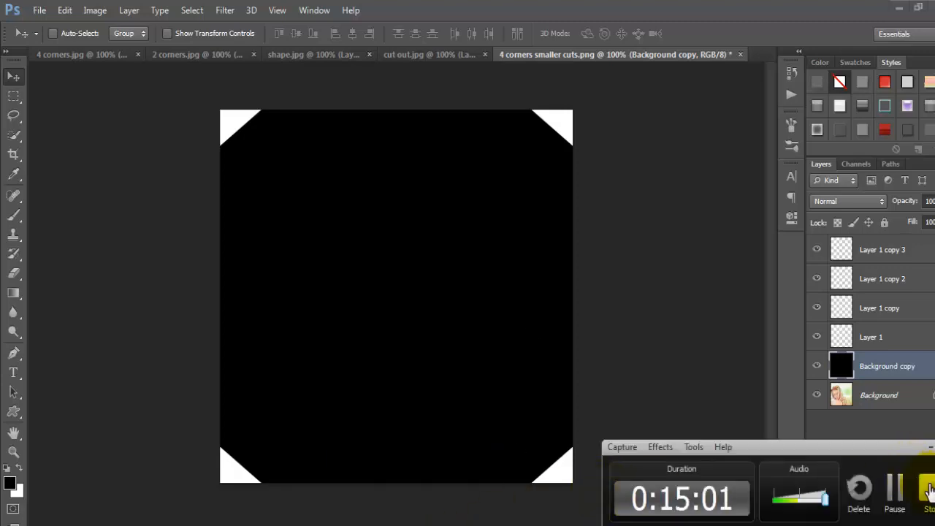